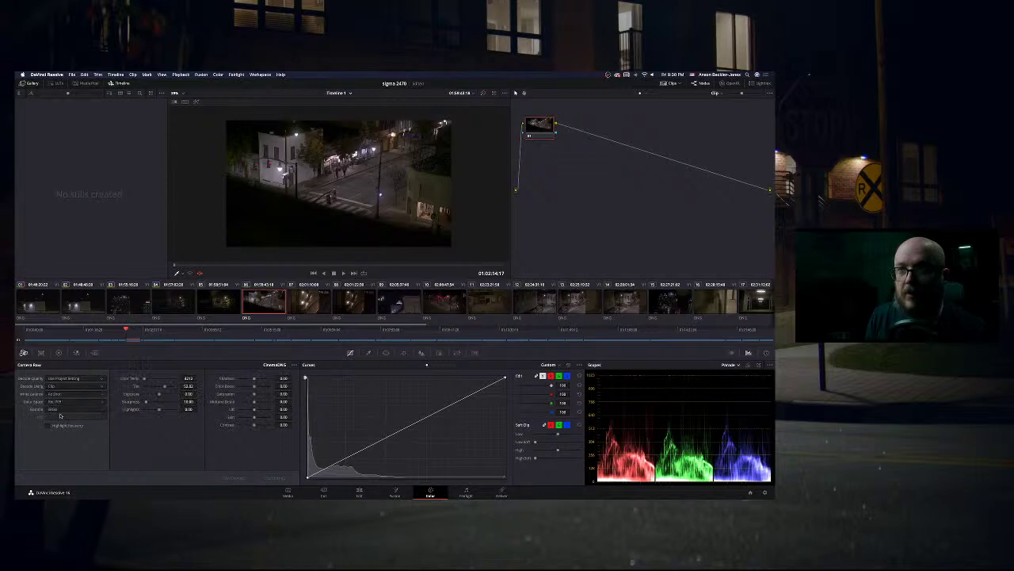
Step: Give clips 06 and 05 the Blackmagic Design color space, setting clip 05 to decode using Clip
click(66, 403)
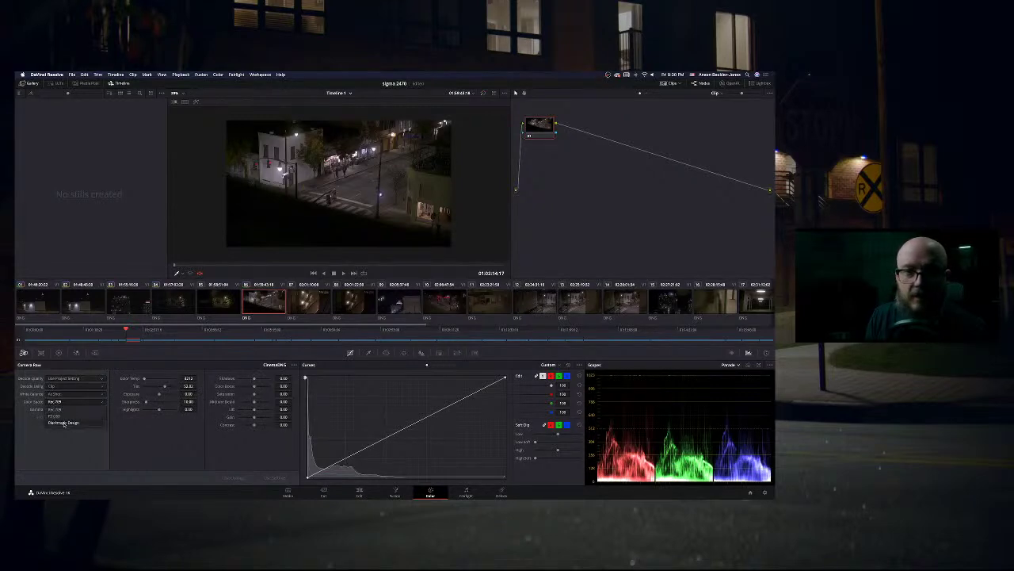
click(64, 421)
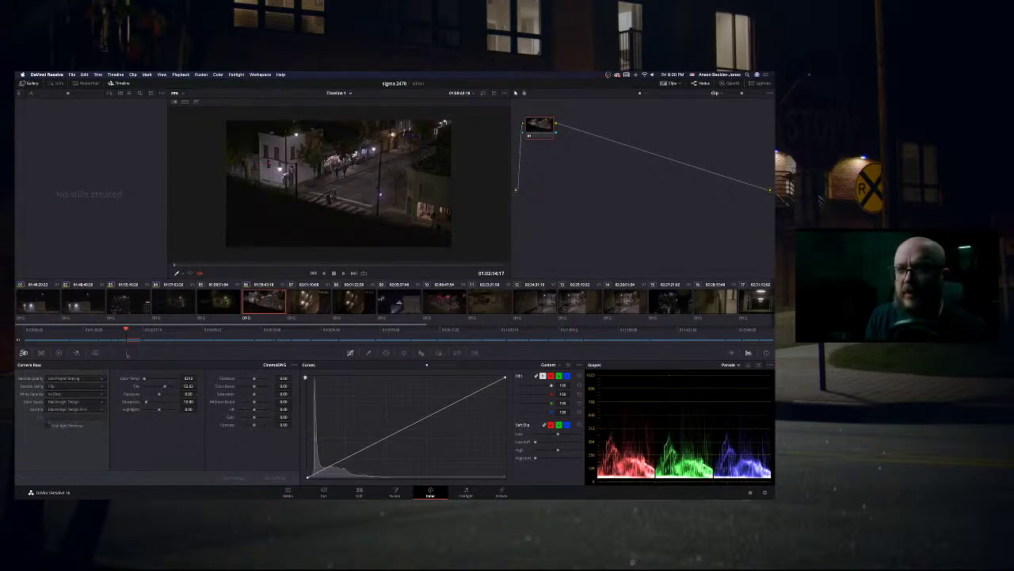
click(229, 298)
click(57, 386)
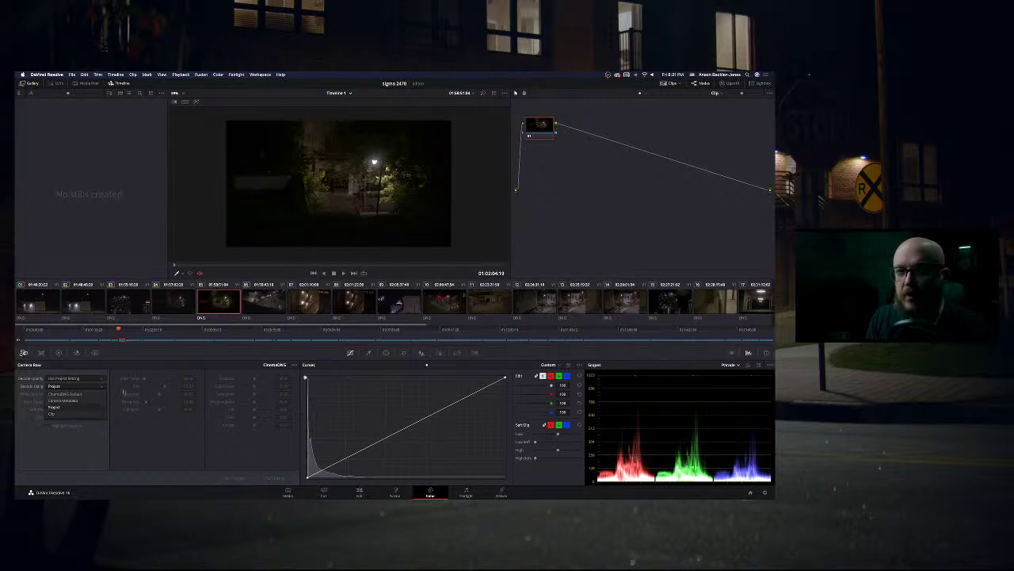
click(66, 414)
click(67, 403)
click(65, 423)
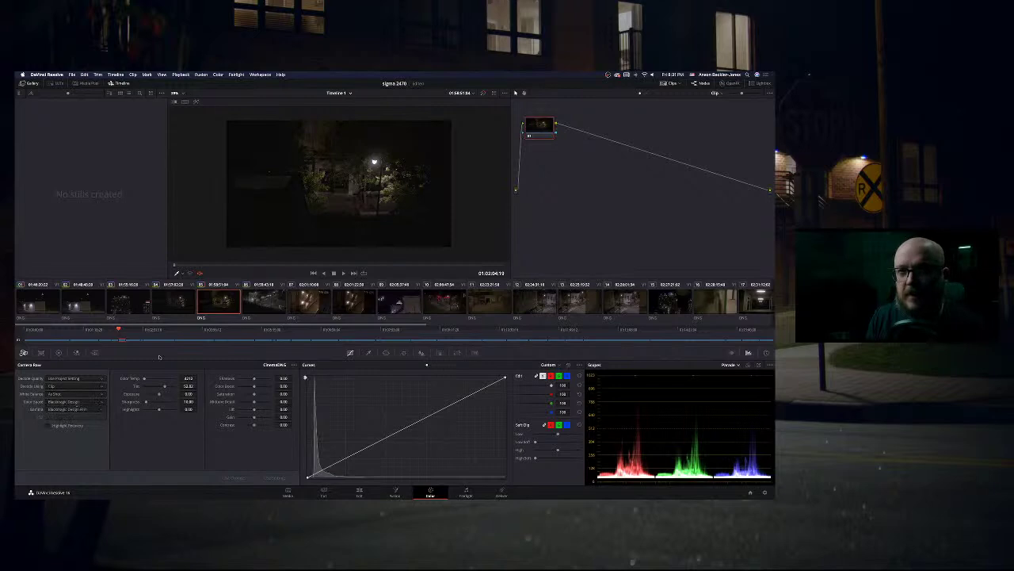
Step: Set clip 07's camera raw to decode using Clip with the Blackmagic Design color space
click(279, 305)
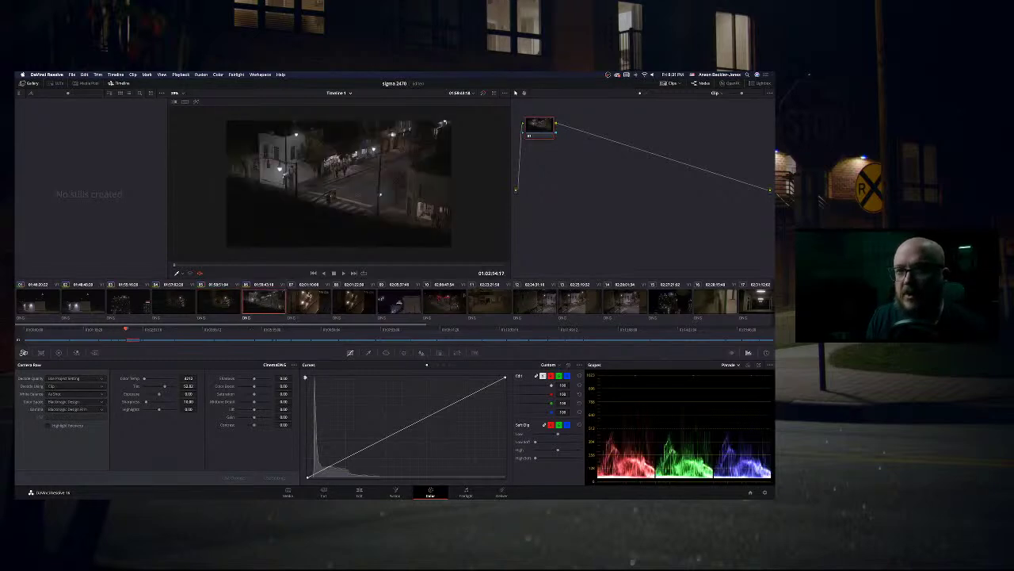
click(307, 295)
click(70, 386)
click(52, 413)
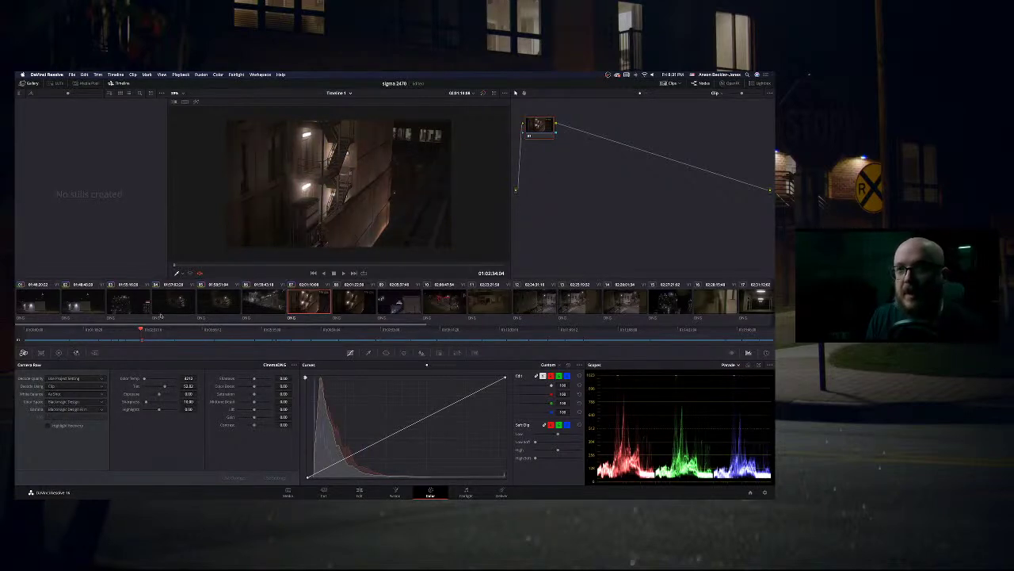
Step: Compare clip 08 with clip 07, and set clip 08 to decode using Clip with the Blackmagic Design color space
click(355, 295)
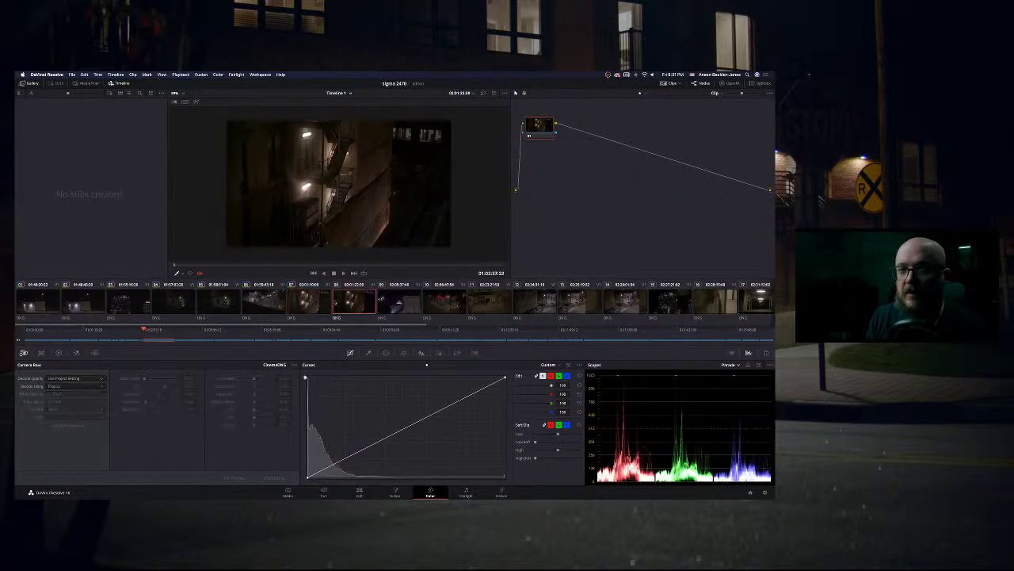
click(309, 300)
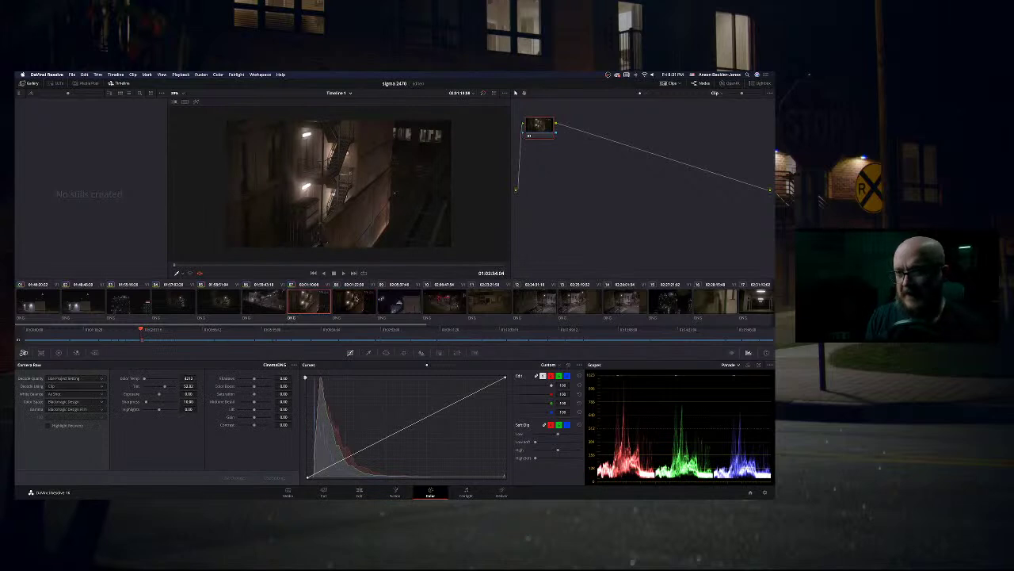
click(355, 301)
click(77, 386)
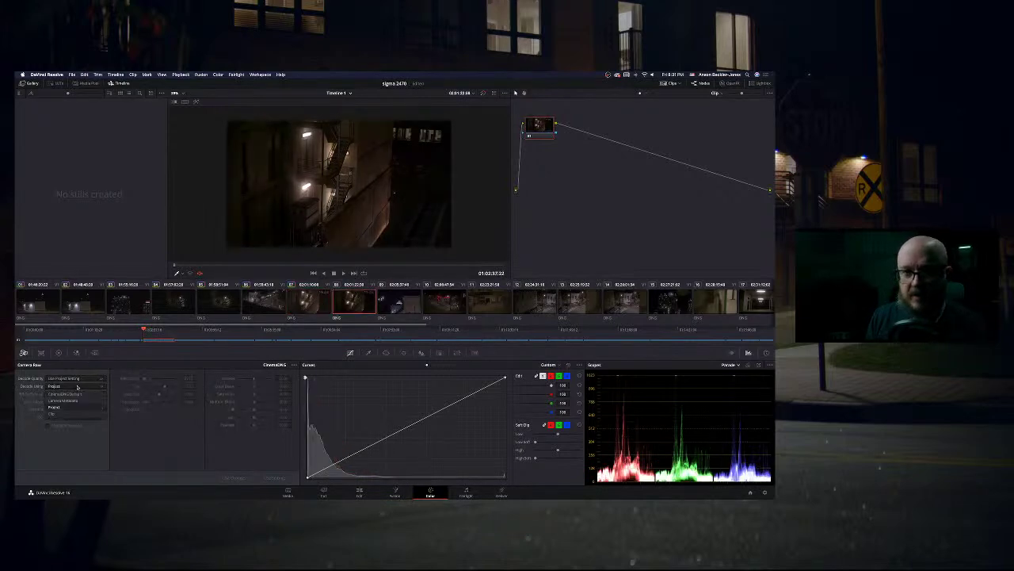
click(67, 413)
click(68, 402)
click(65, 422)
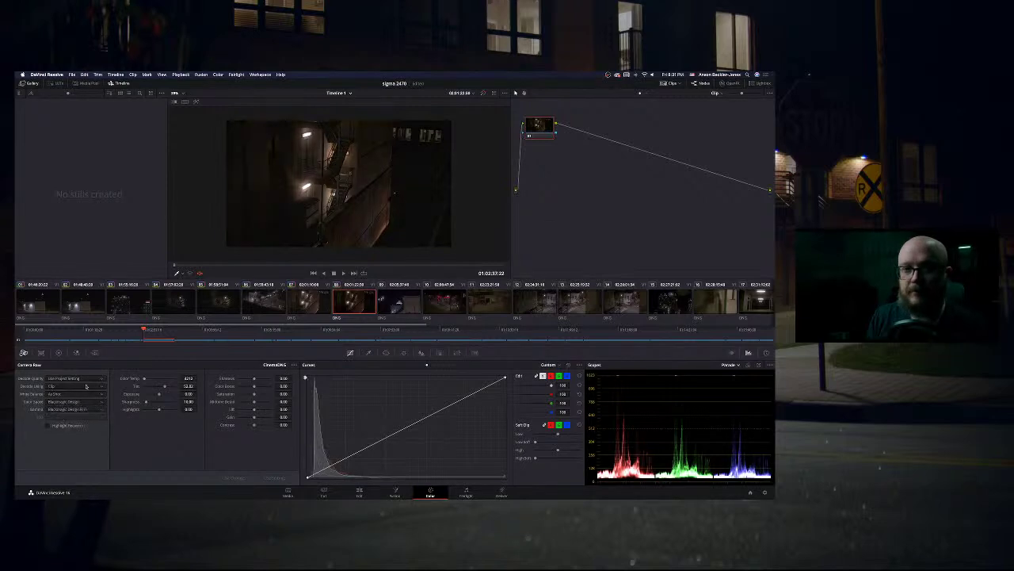
mouse_move(506, 379)
mouse_down()
mouse_move(430, 374)
mouse_move(506, 377)
mouse_up()
click(311, 308)
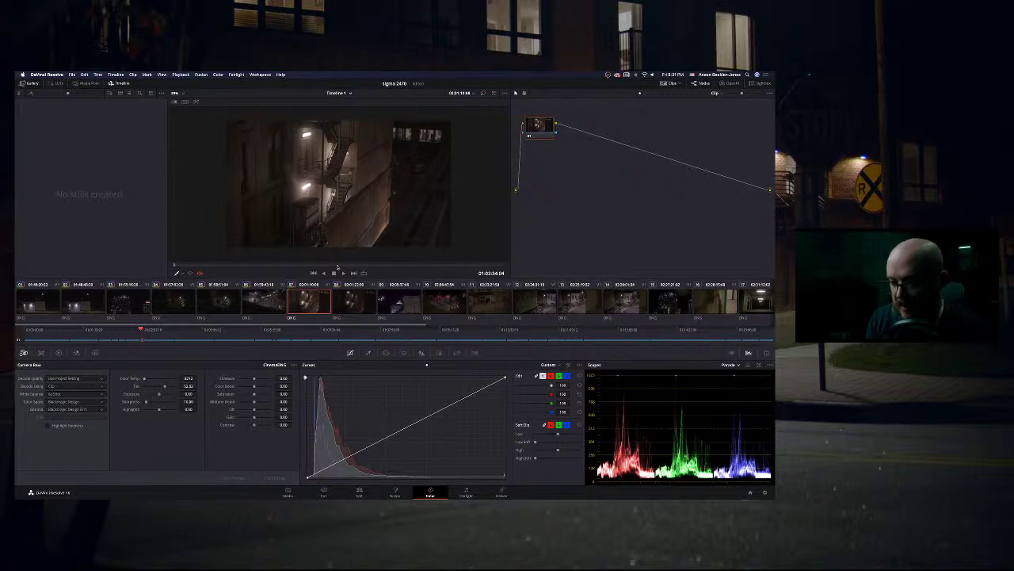
Step: Set clip 09's camera raw to decode using Clip with the Blackmagic Design color space
scroll(354, 286, down, 1)
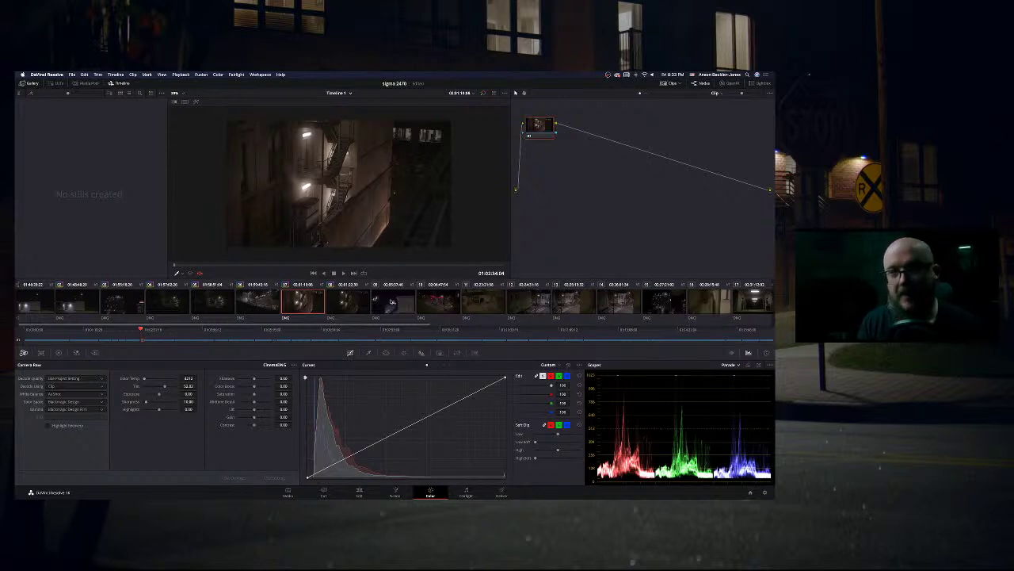
click(390, 301)
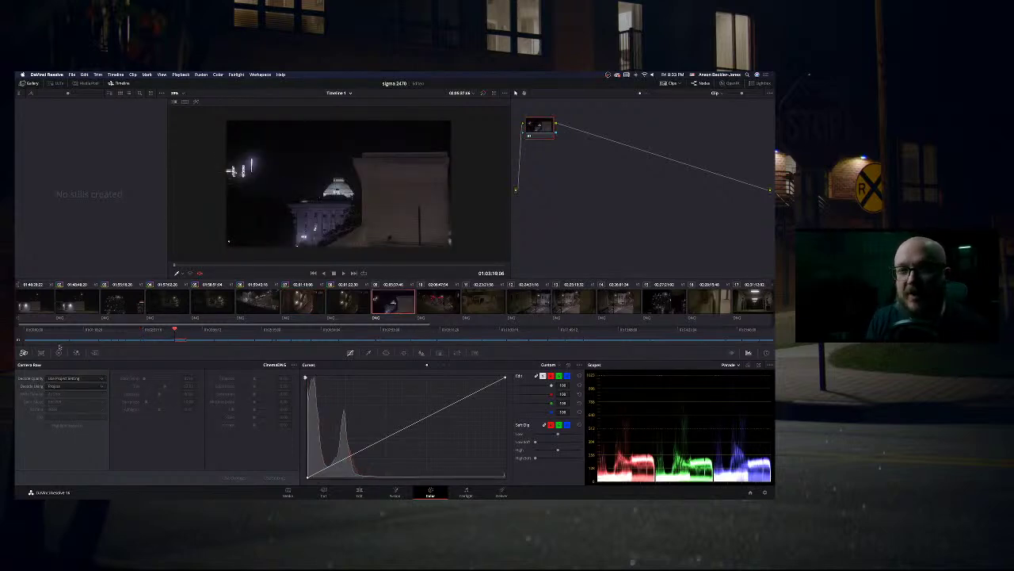
click(75, 386)
click(68, 417)
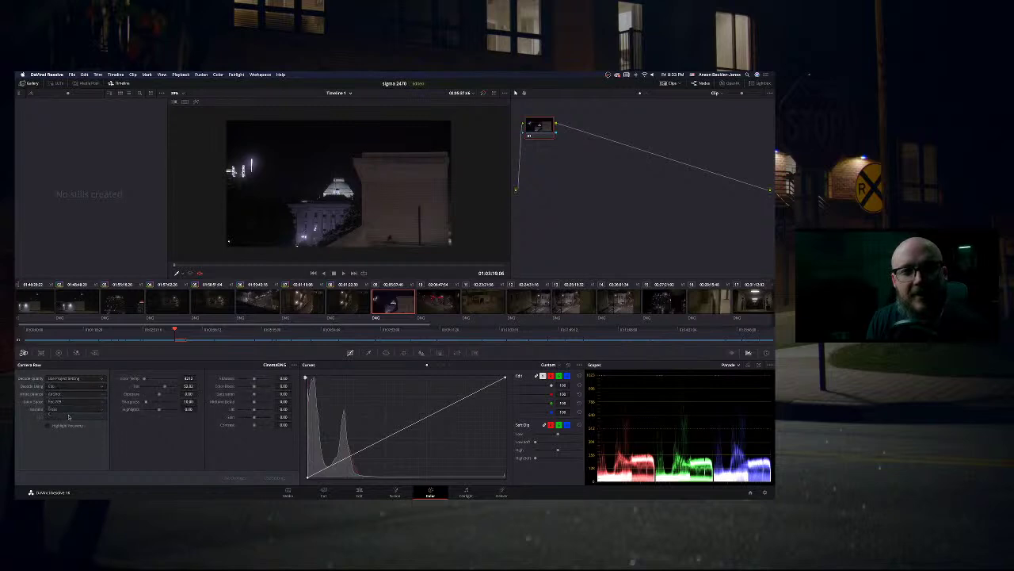
click(62, 403)
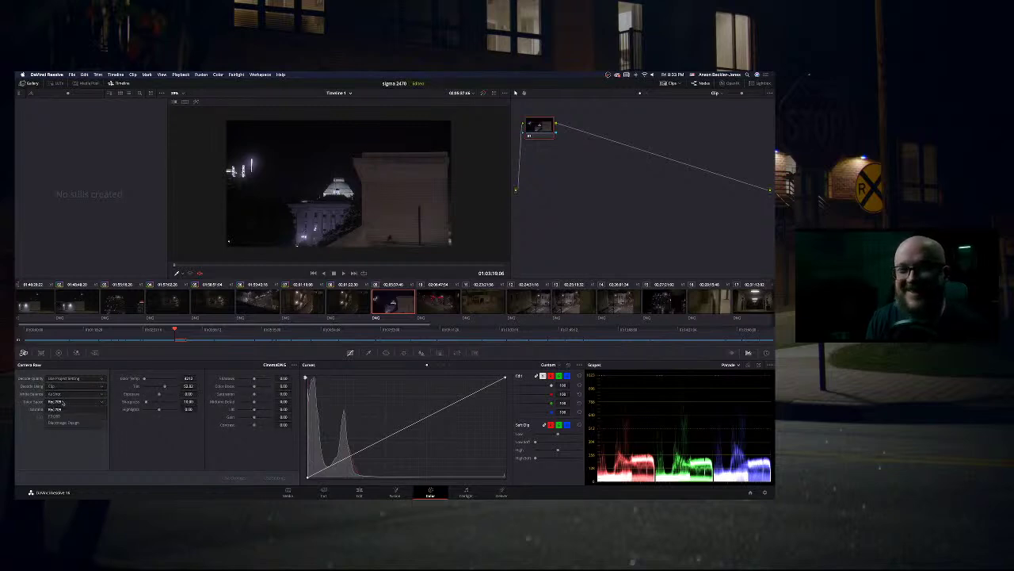
click(62, 424)
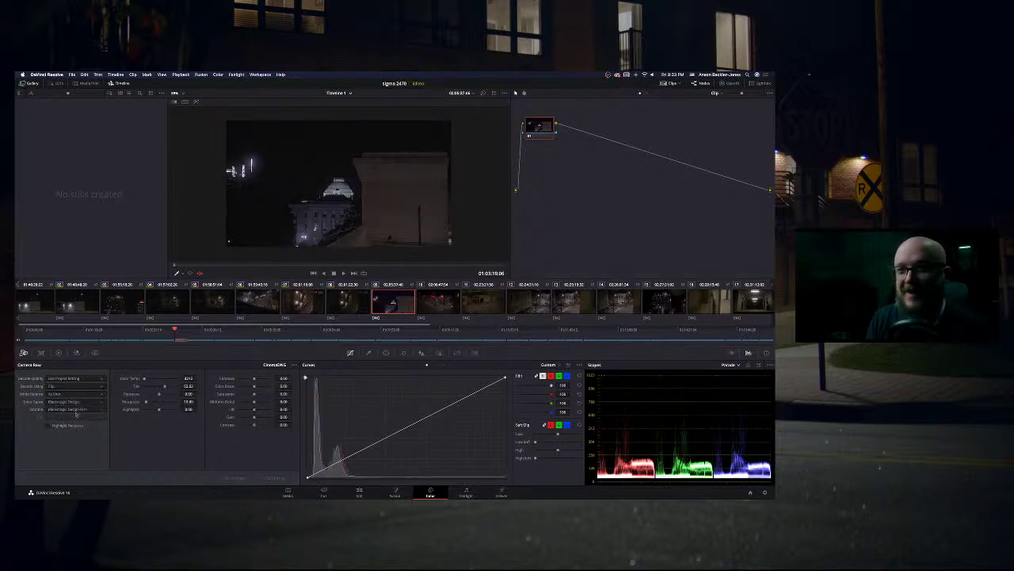
Step: Set clip 10's camera raw to decode using Clip with the Blackmagic Design color space
click(419, 309)
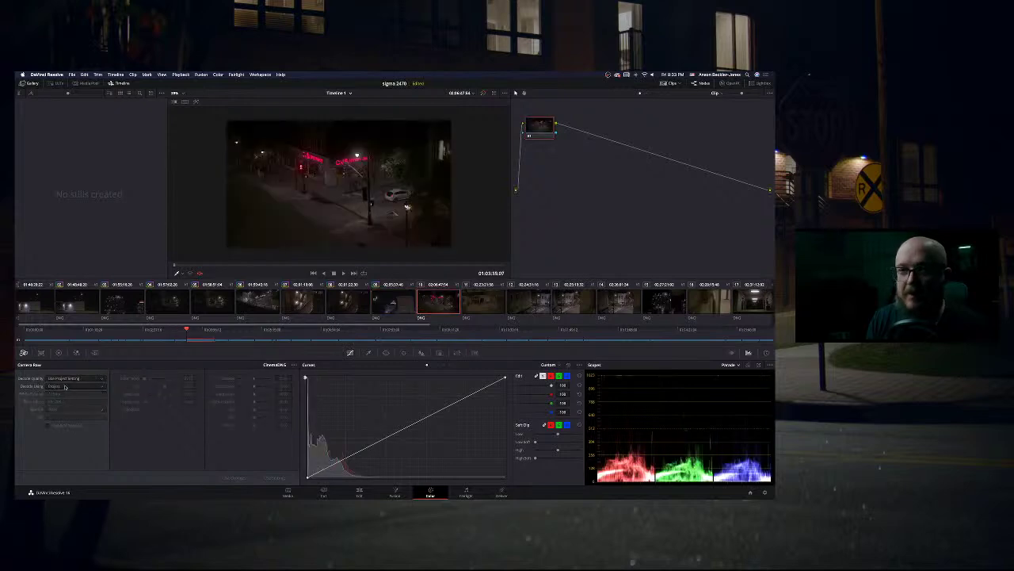
click(63, 386)
click(60, 416)
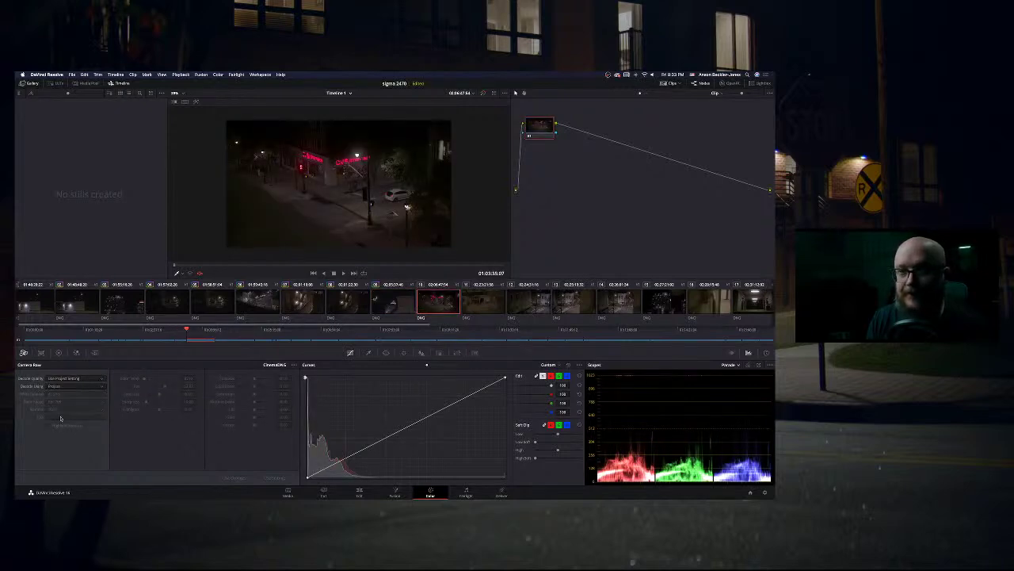
click(67, 387)
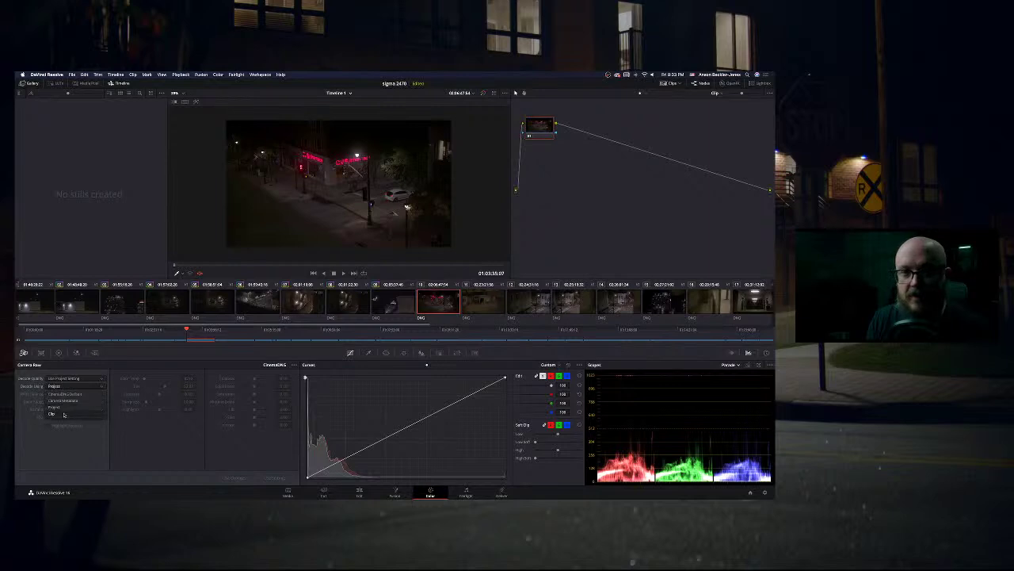
click(64, 415)
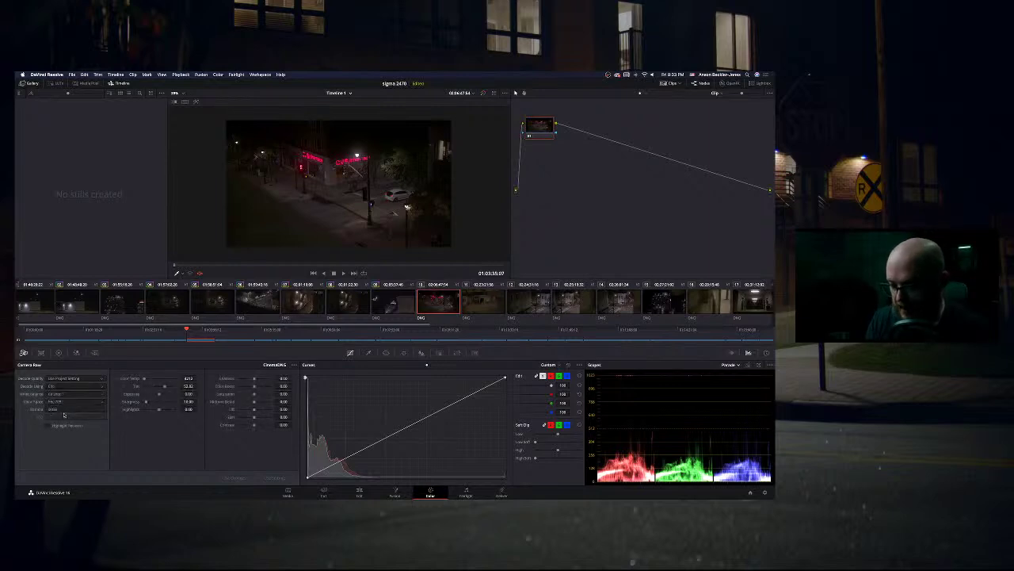
click(63, 409)
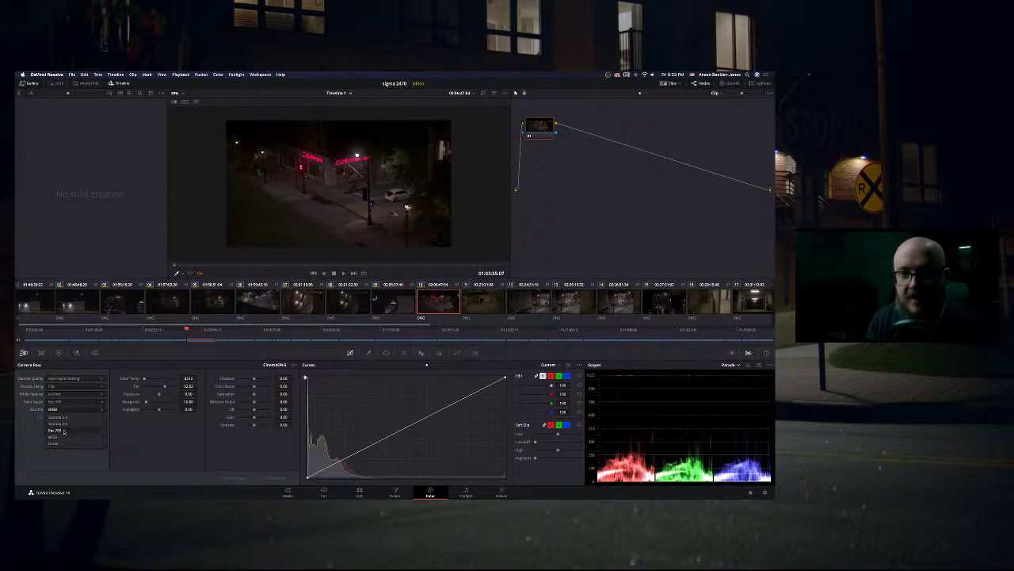
click(64, 431)
click(64, 409)
click(56, 401)
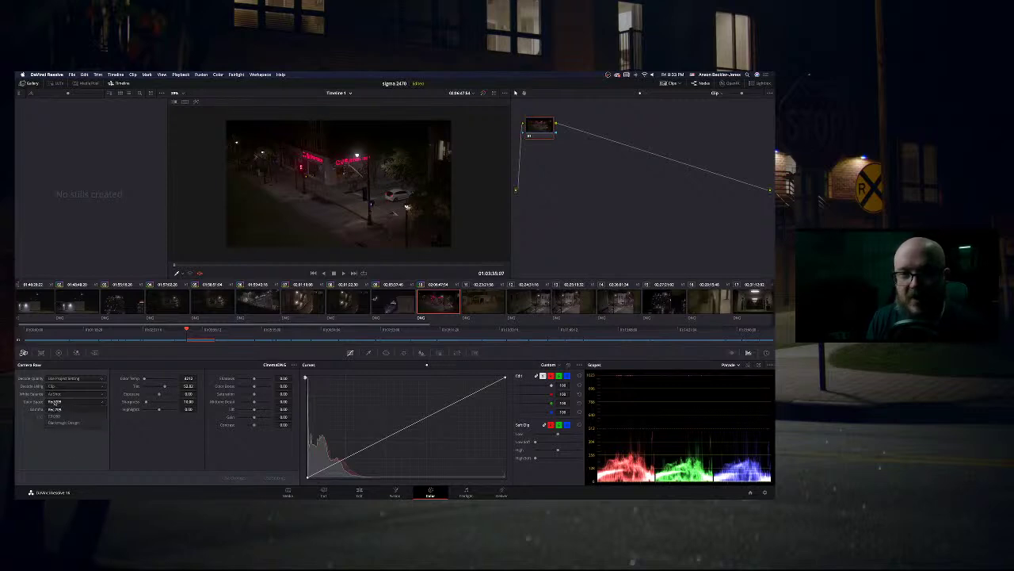
click(55, 423)
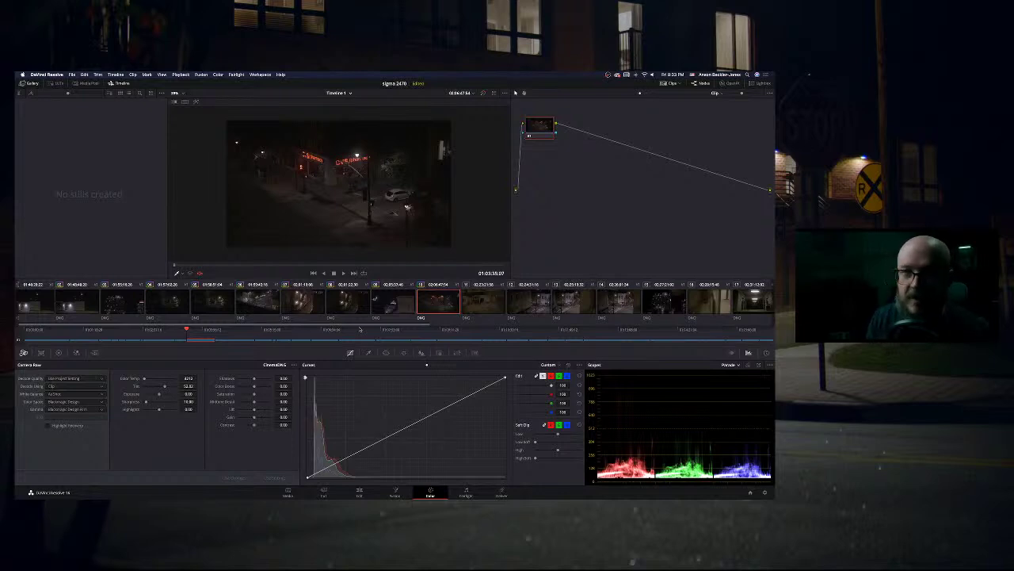
Step: Go through clips 11 to 14, and set clip 14 to decode using Clip with the Blackmagic Design color space
click(478, 302)
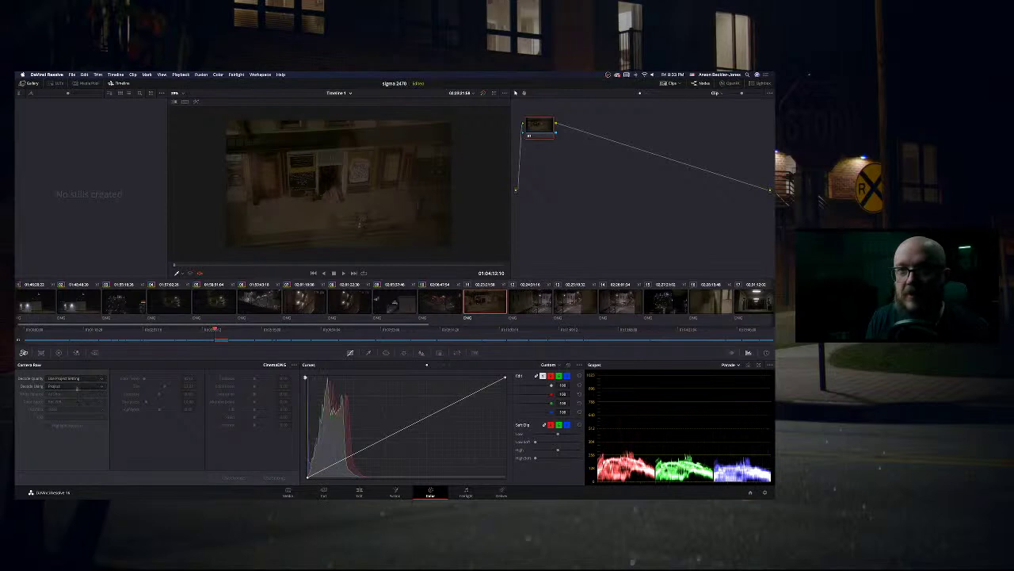
click(532, 303)
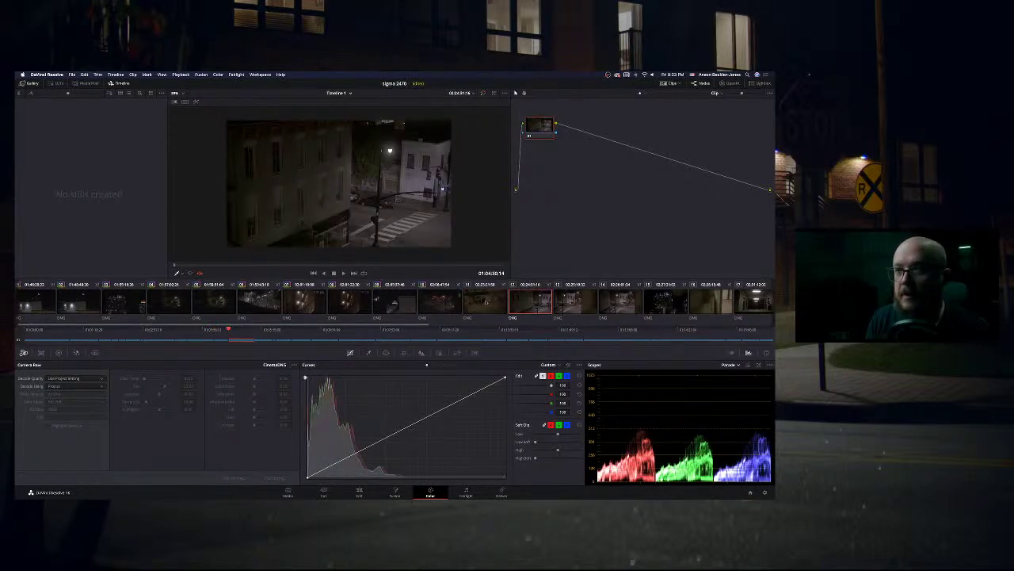
click(564, 301)
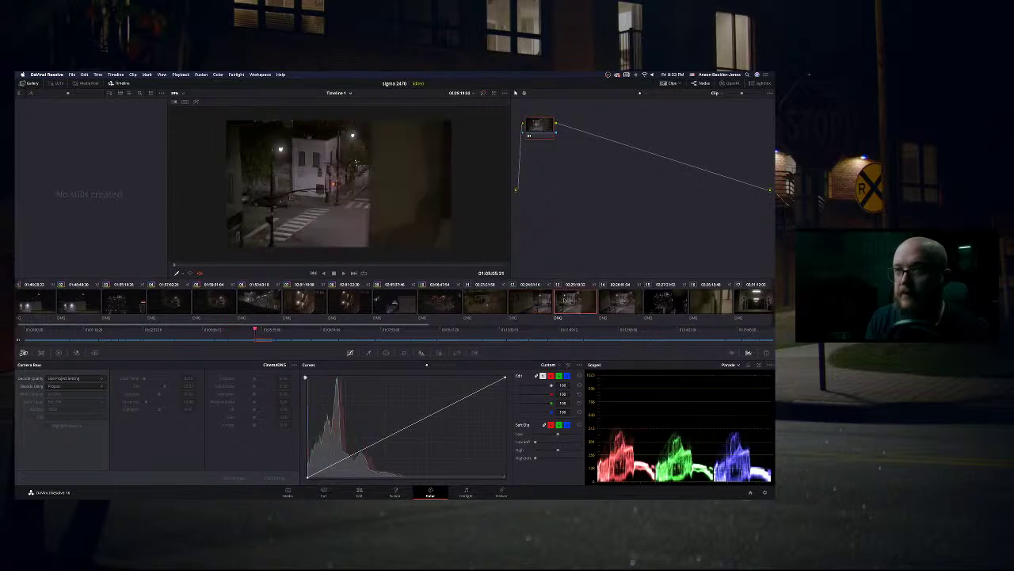
click(628, 301)
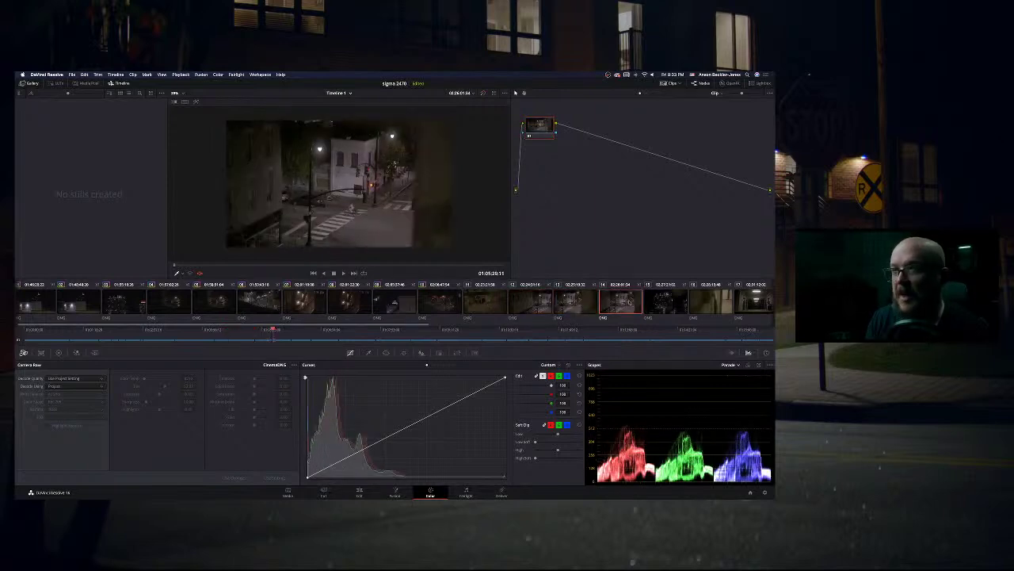
click(53, 386)
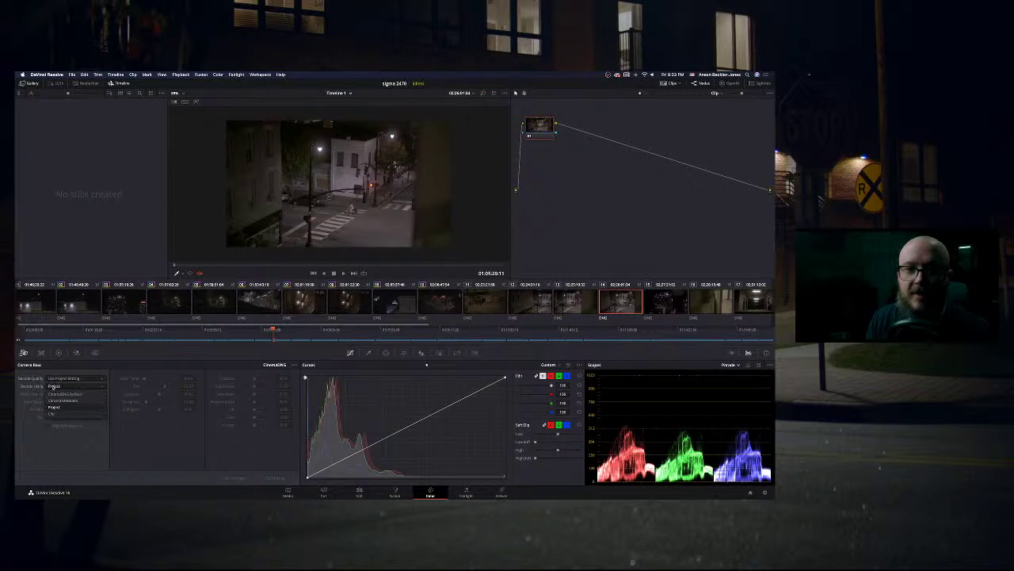
click(57, 411)
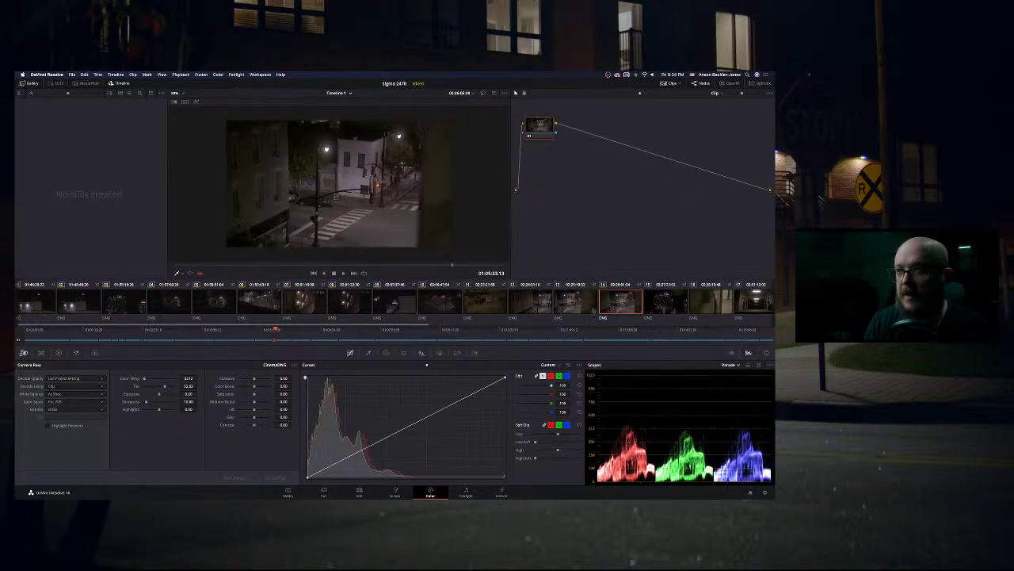
click(52, 402)
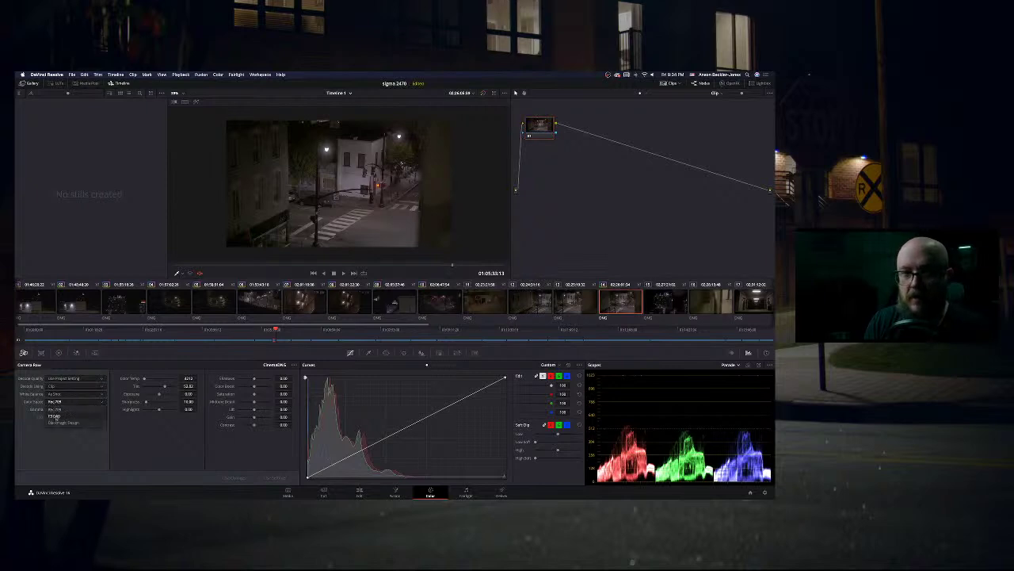
click(58, 424)
Step: Scrub through clips 13 and 12 to compare their footage of the street intersection
key(Up)
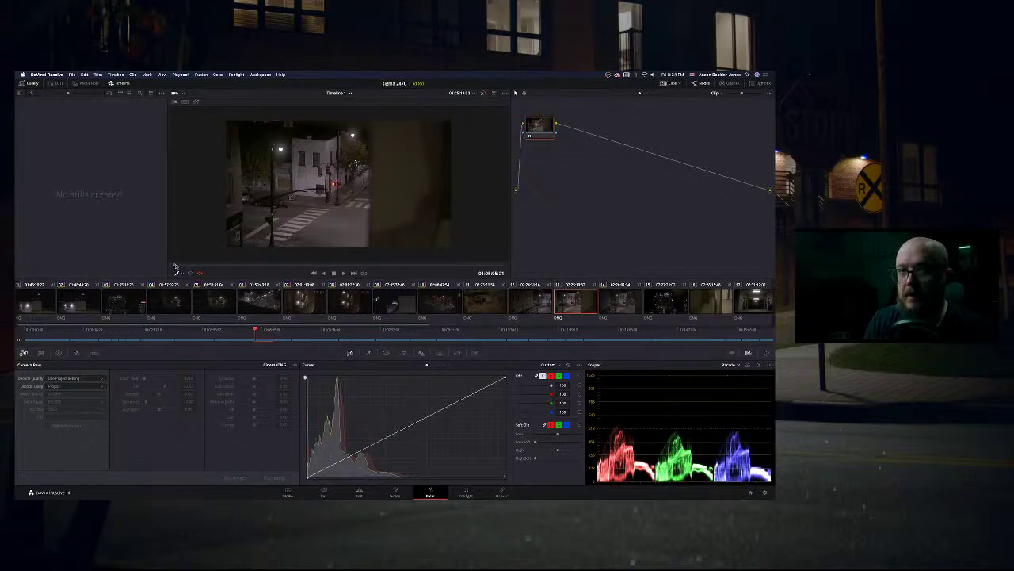
drag(238, 270, 329, 267)
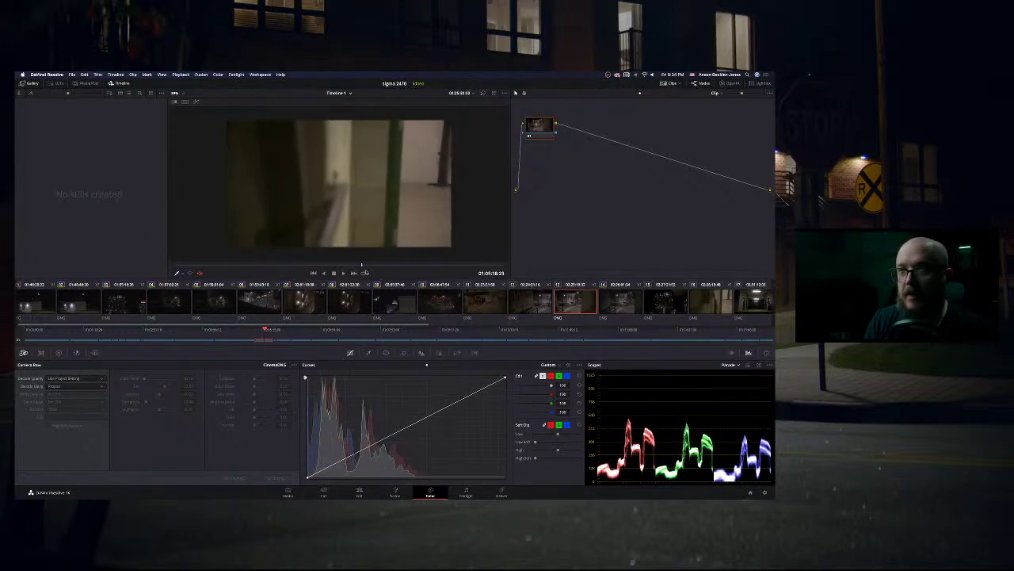
mouse_move(391, 268)
mouse_down()
mouse_move(425, 271)
mouse_move(405, 271)
mouse_up()
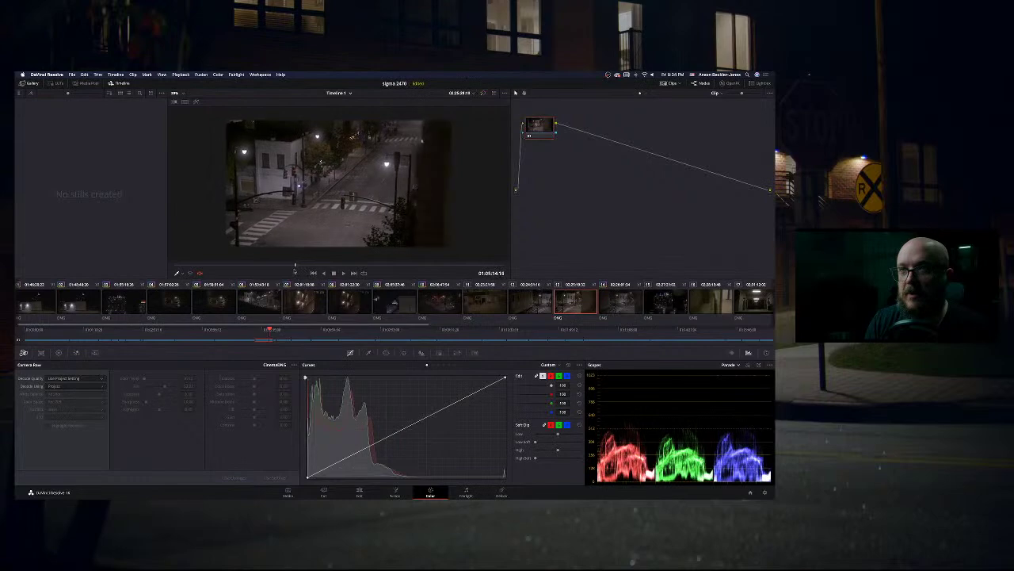
drag(267, 267, 475, 265)
key(Up)
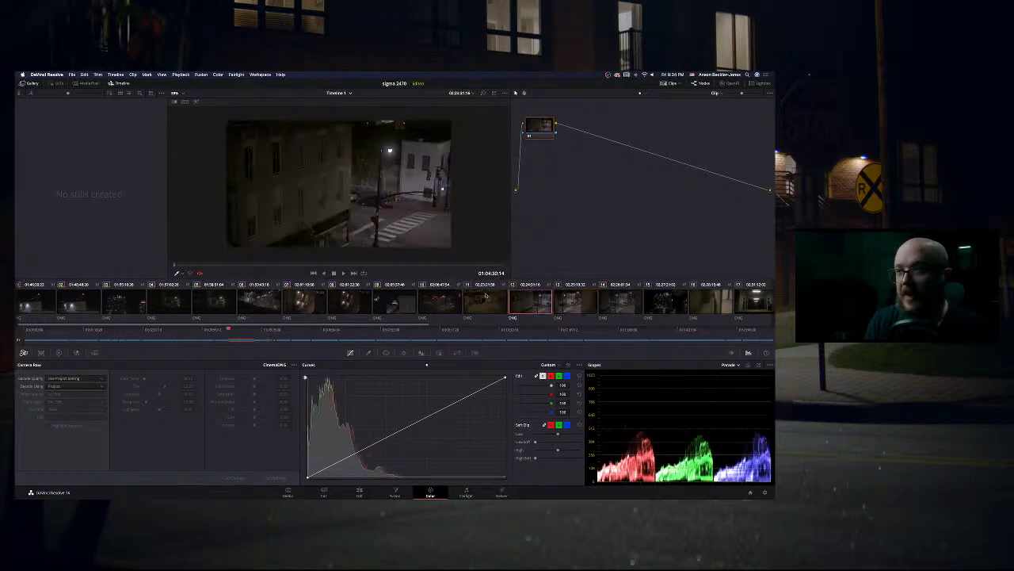
drag(195, 267, 204, 266)
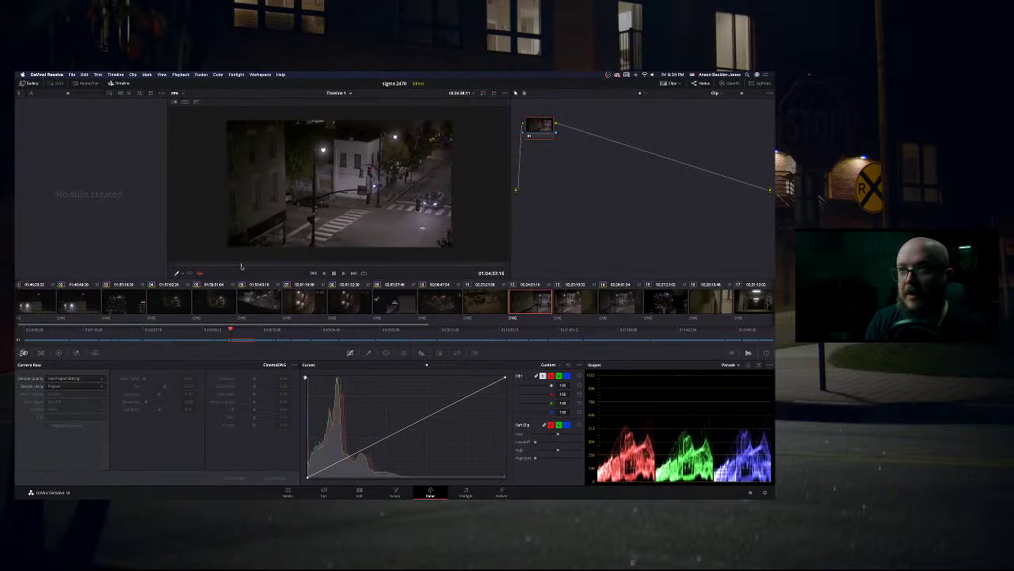
drag(250, 267, 484, 267)
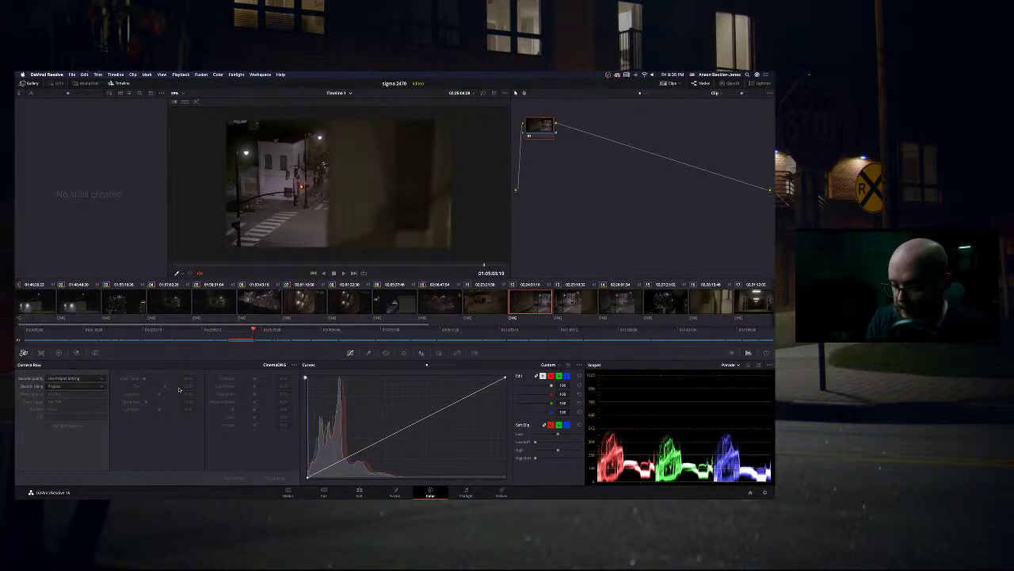
Step: Set clip 12's camera raw to decode using Clip with the Blackmagic Design color space
click(56, 388)
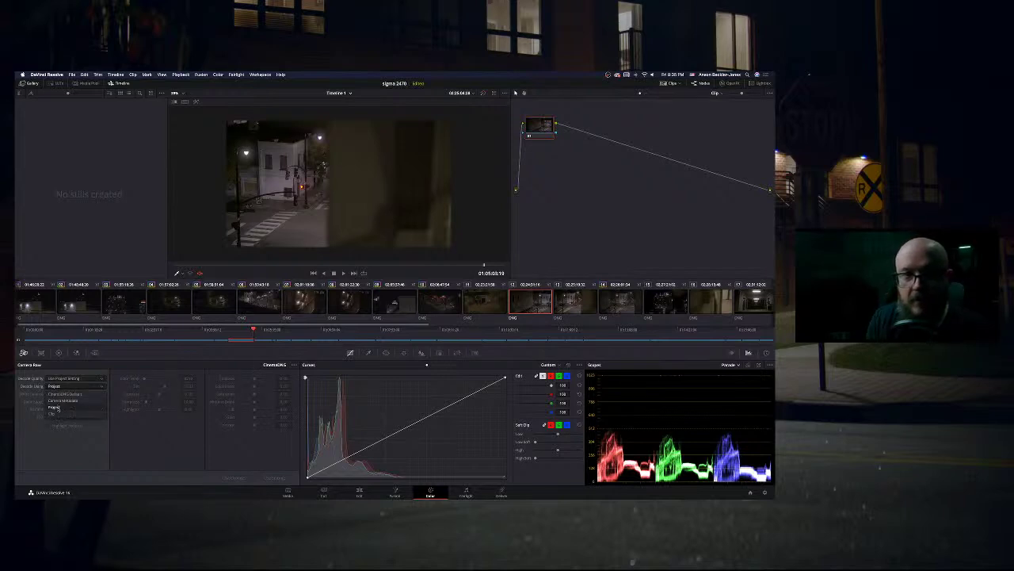
click(57, 402)
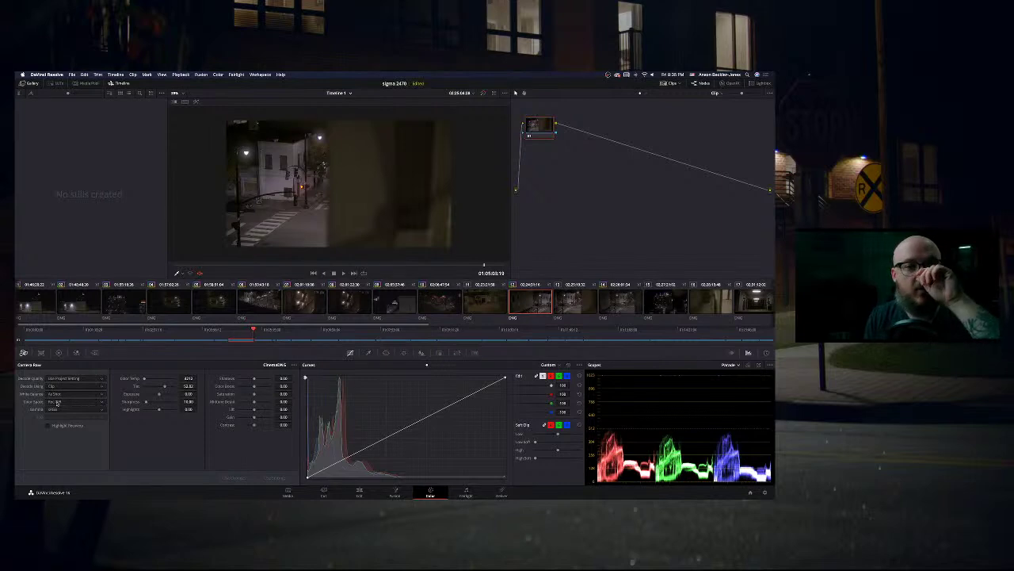
click(57, 402)
click(56, 424)
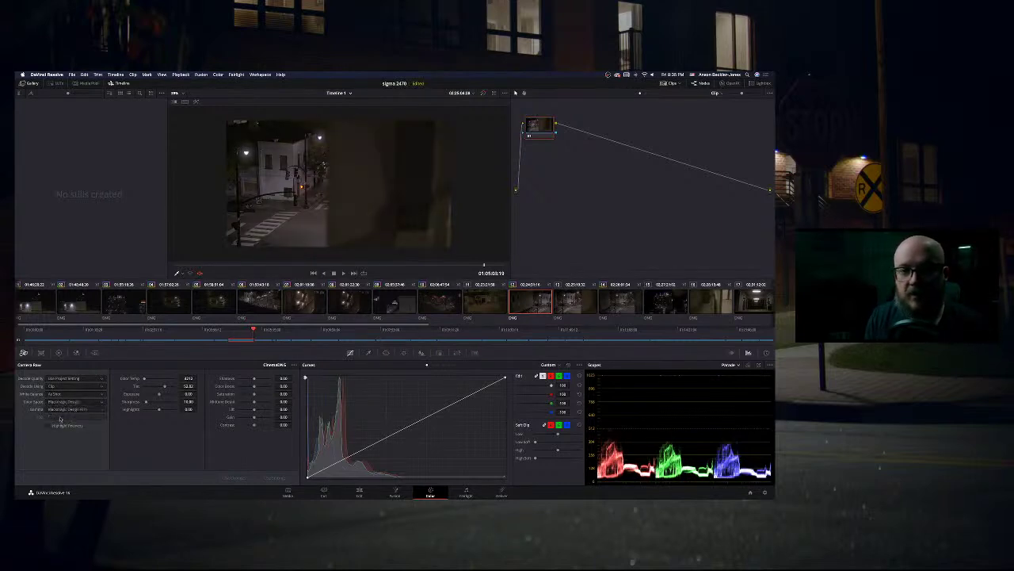
Step: Set clip 13's camera raw to decode using Clip with the Blackmagic Design color space
click(569, 301)
click(92, 385)
click(52, 414)
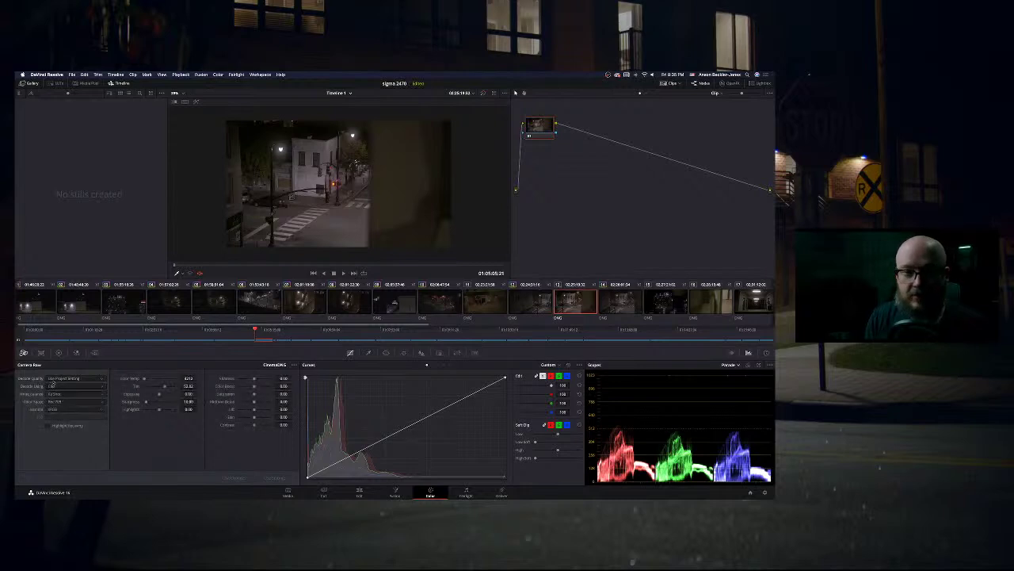
click(64, 402)
click(75, 421)
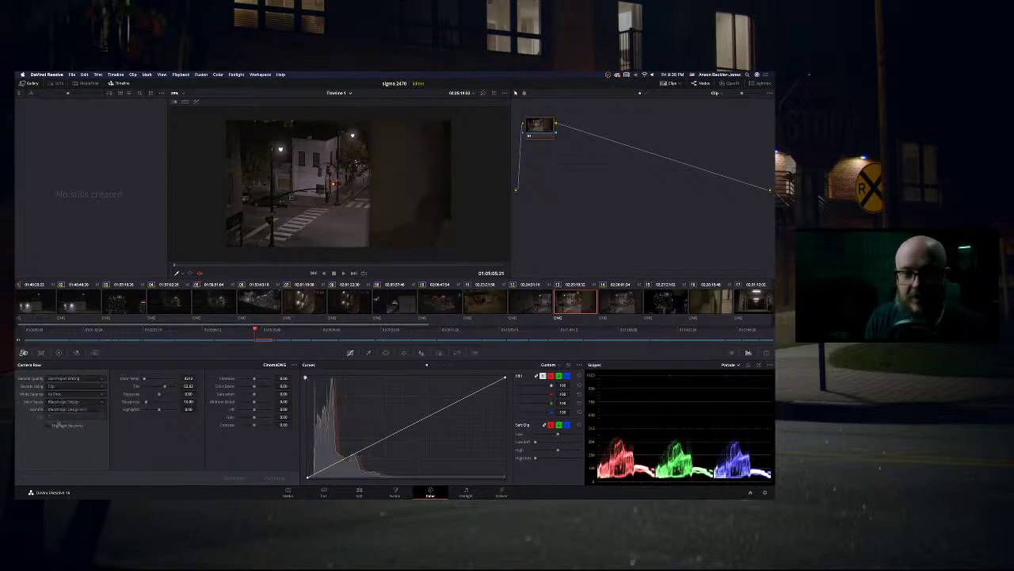
Step: Check clip 14's raw settings and scrub through the high-rise footage in clip 15
click(620, 303)
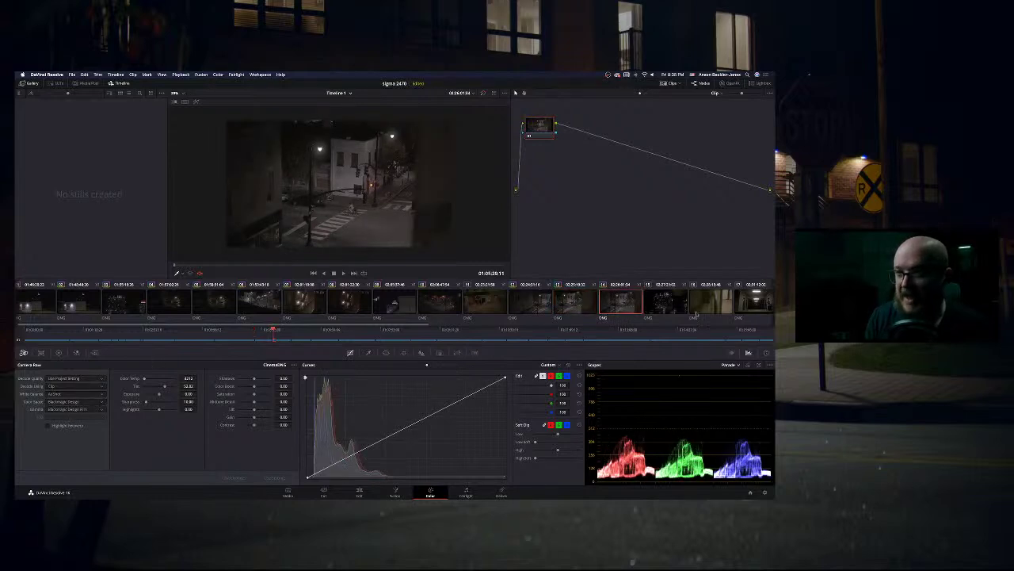
click(665, 302)
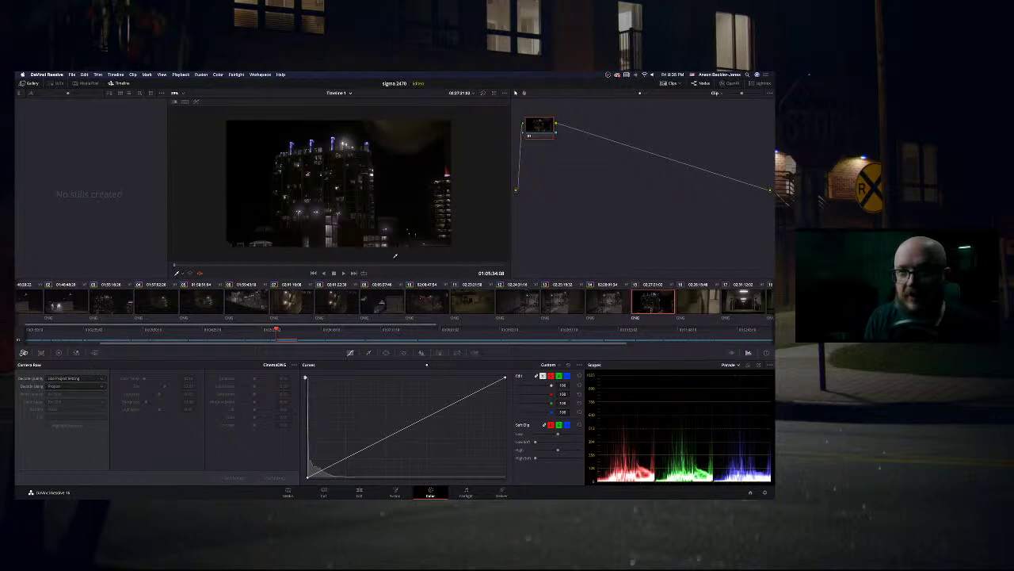
drag(358, 263, 396, 264)
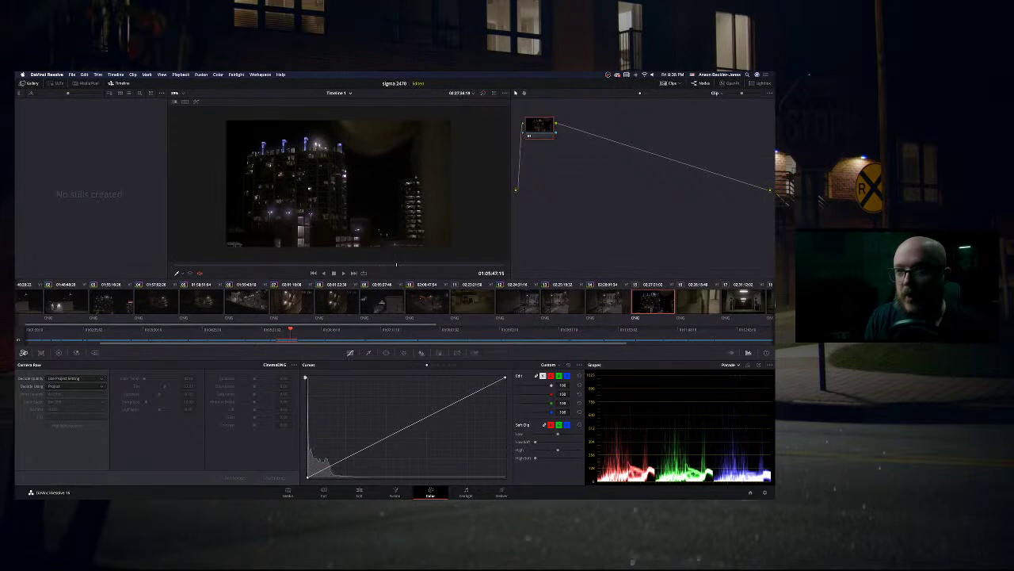
Step: Scrub through clip 16, and set its camera raw to decode using Clip with the Blackmagic Design color space
key(Down)
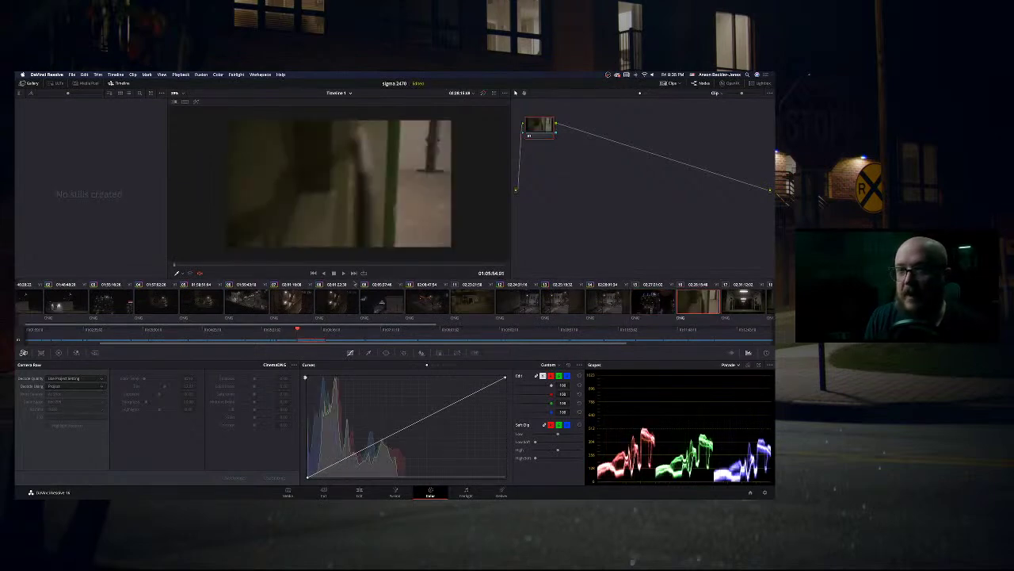
click(312, 265)
drag(321, 265, 293, 278)
click(75, 386)
click(70, 412)
click(69, 403)
click(68, 405)
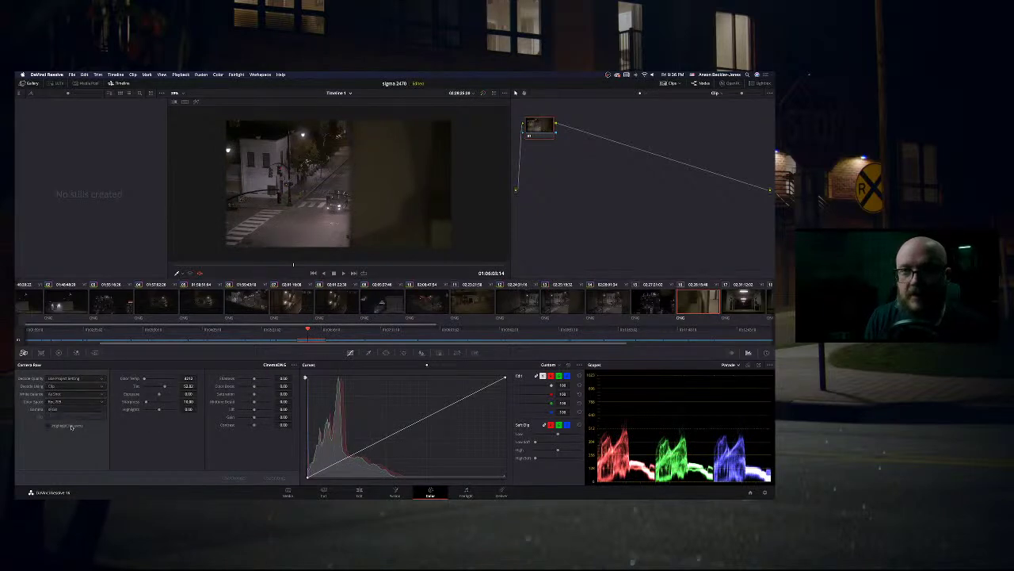
click(68, 403)
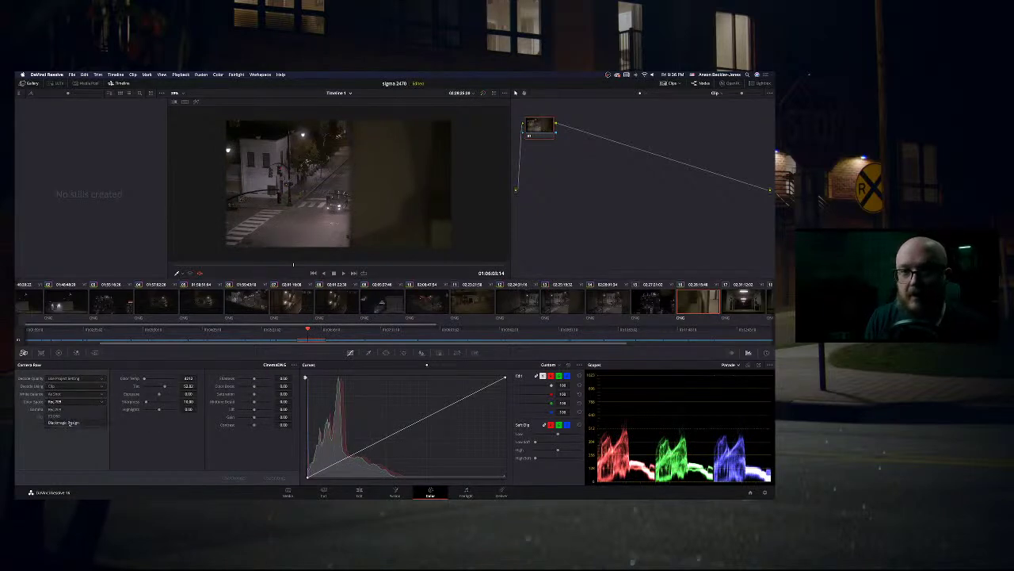
click(70, 423)
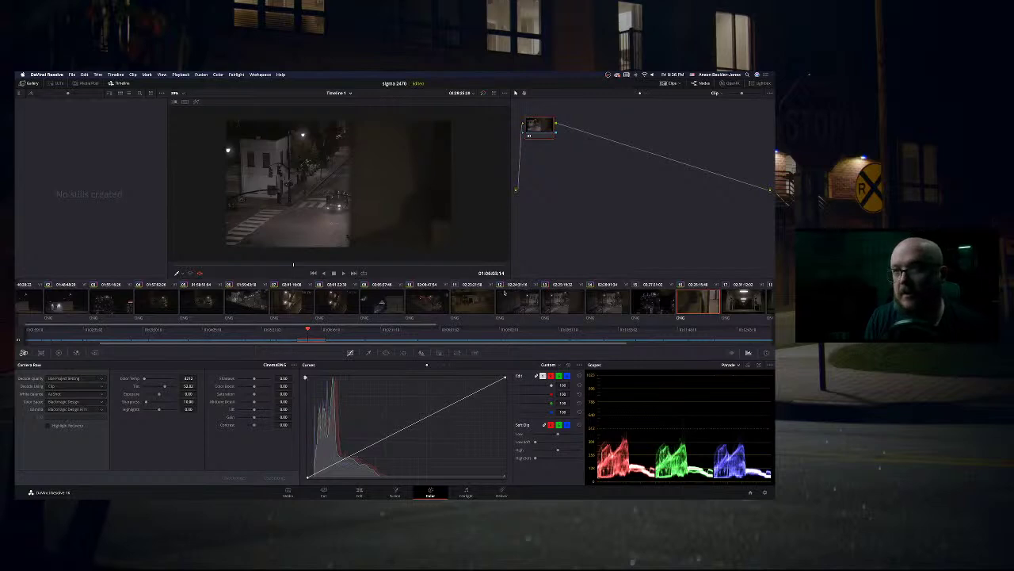
Step: Review the corridor shots in clips 17, 19 and 18, scrubbing through clips 19 and 18
click(743, 301)
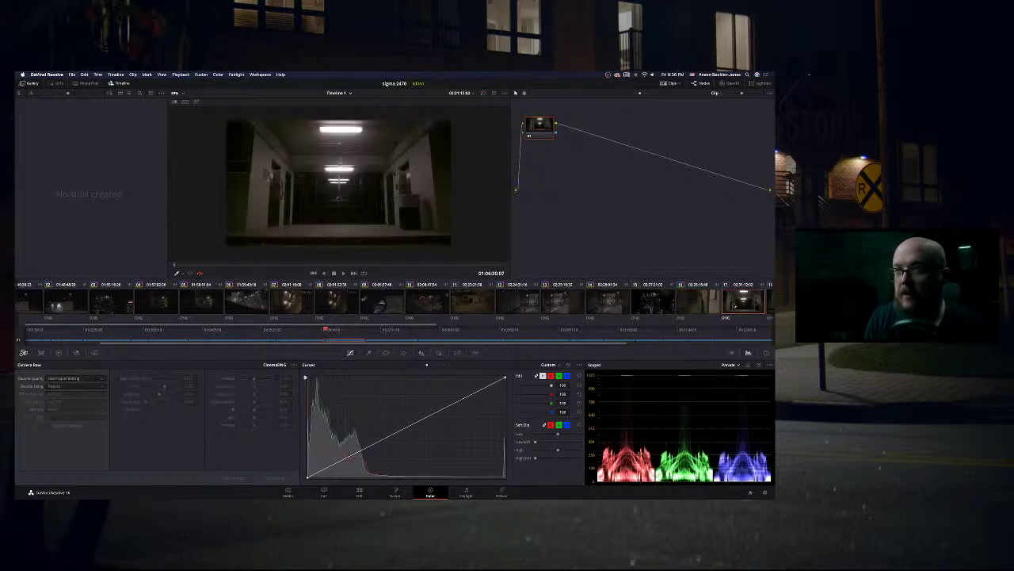
scroll(647, 305, down, 3)
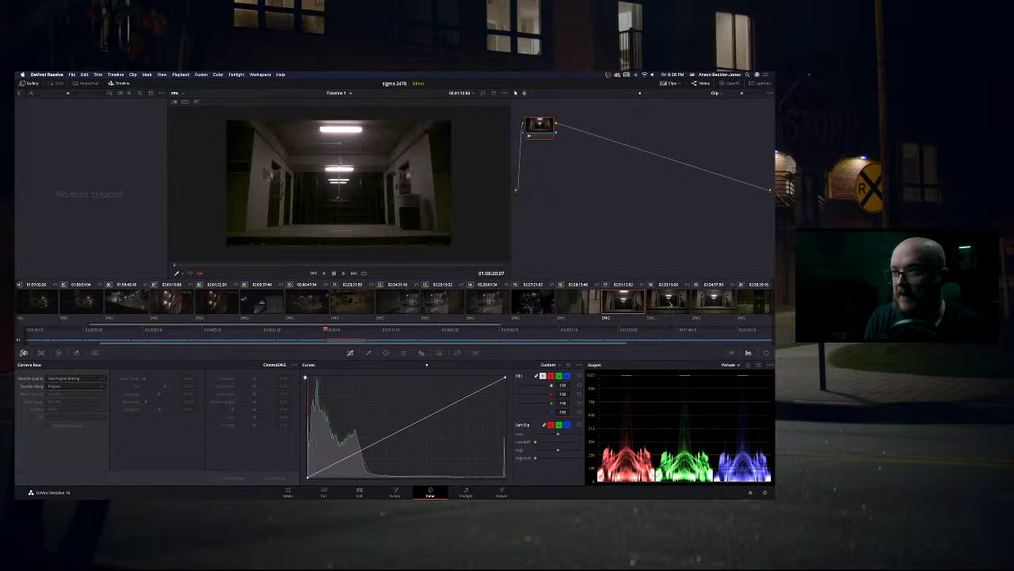
click(715, 301)
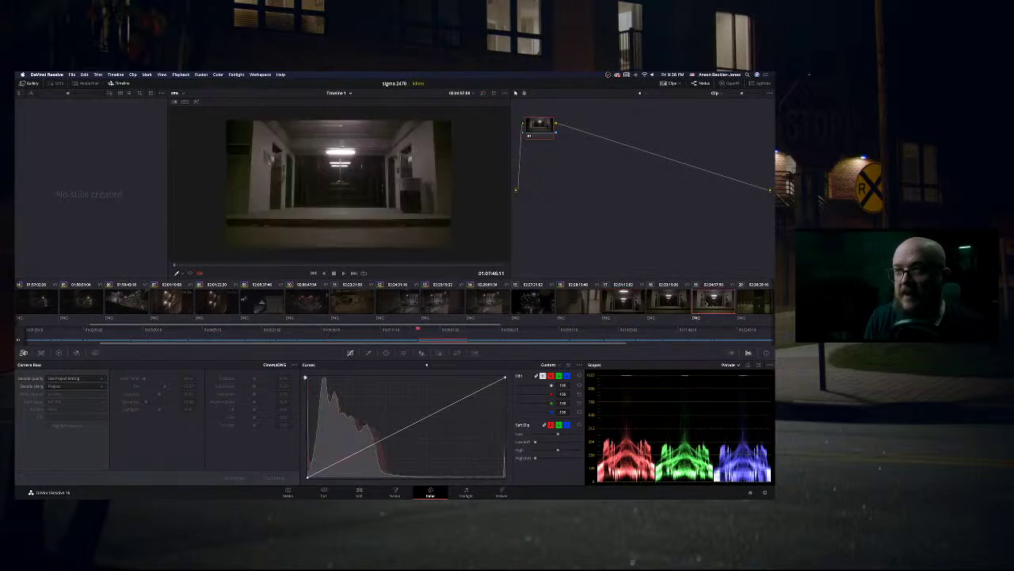
drag(341, 266, 420, 266)
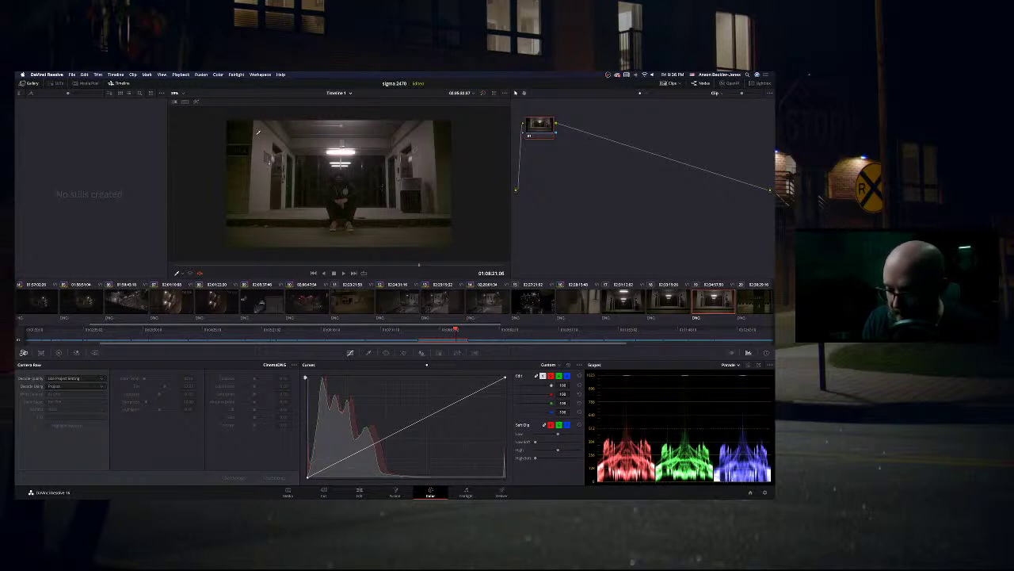
click(670, 299)
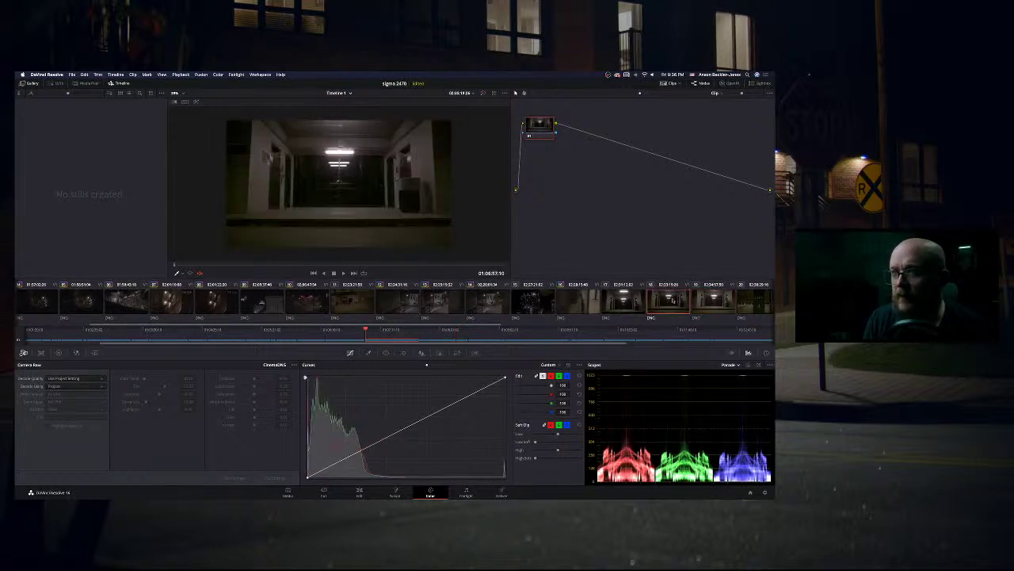
click(350, 264)
drag(365, 266, 396, 266)
Step: Set clip 19's camera raw to decode using Clip with the Blackmagic Design color space, and scrub through it to check
click(729, 304)
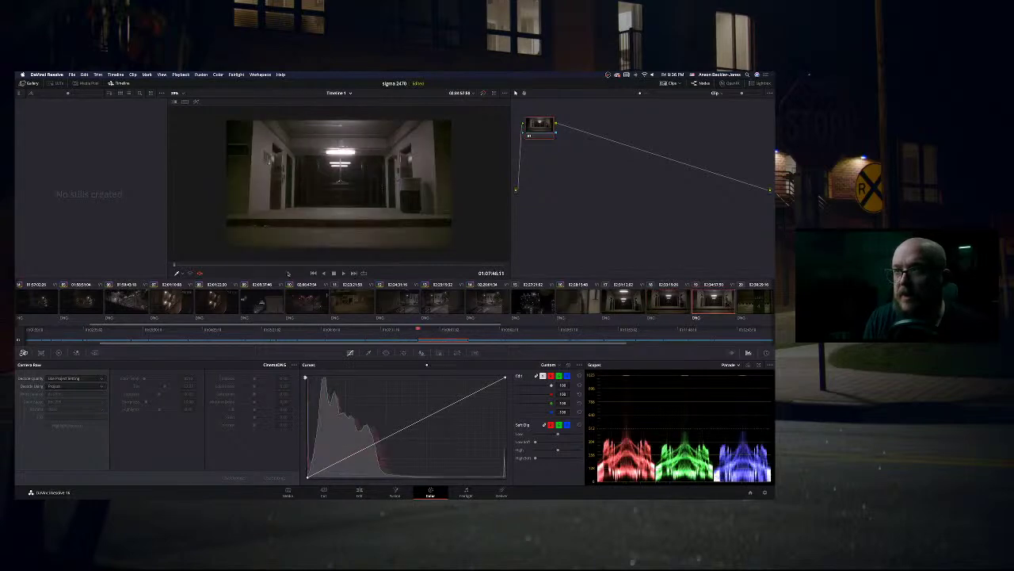
click(67, 386)
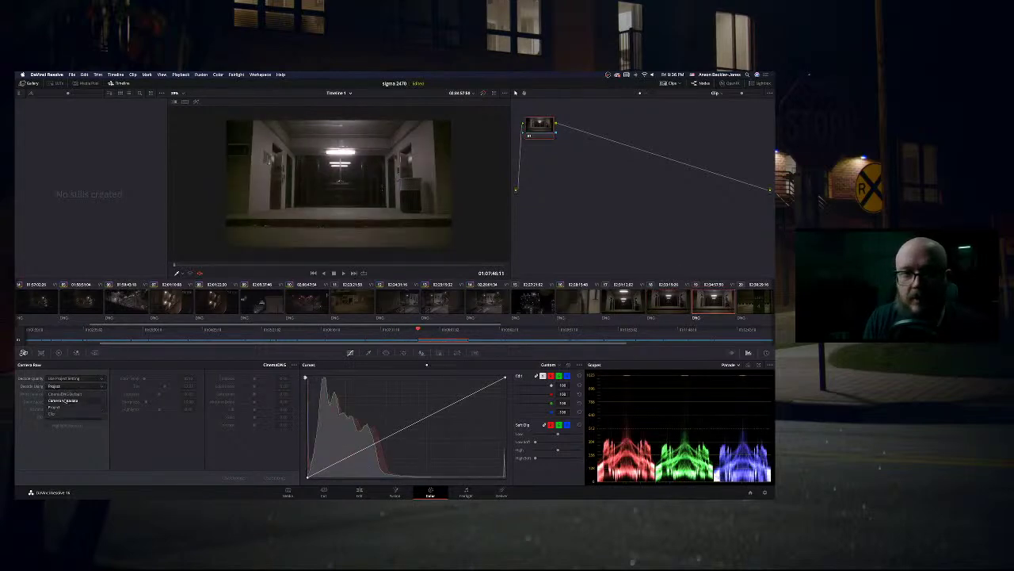
click(52, 413)
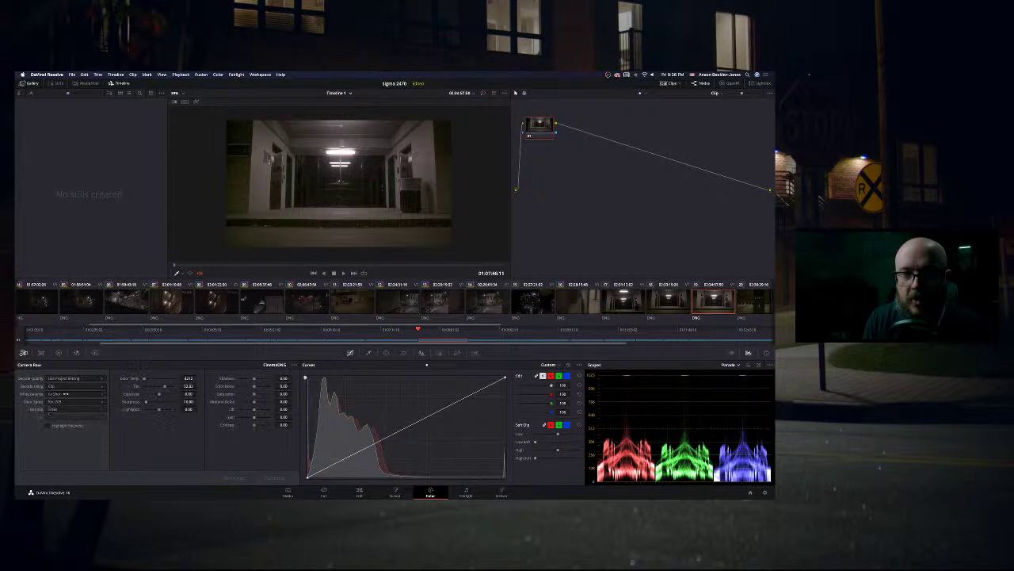
click(63, 401)
click(62, 413)
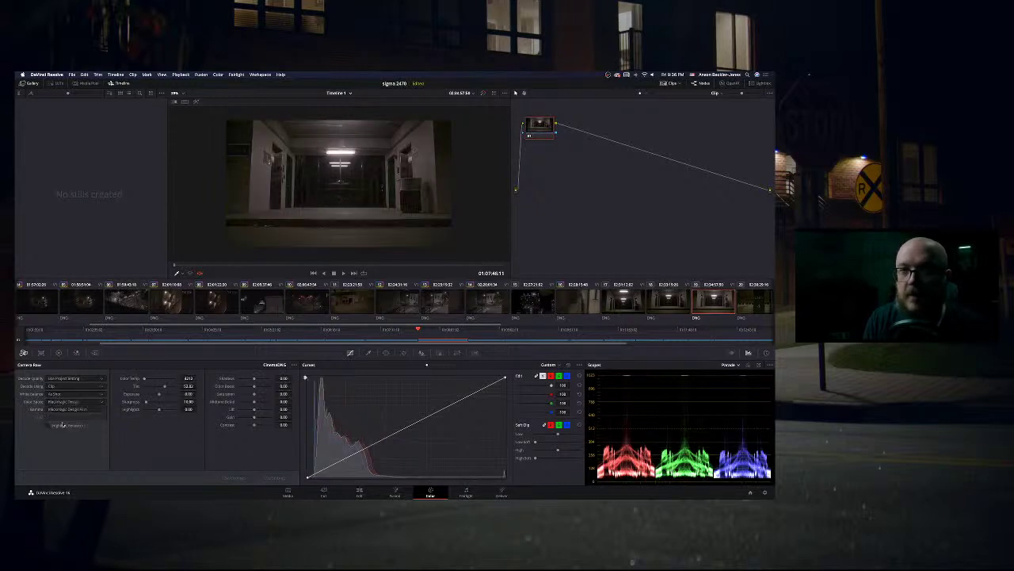
click(293, 267)
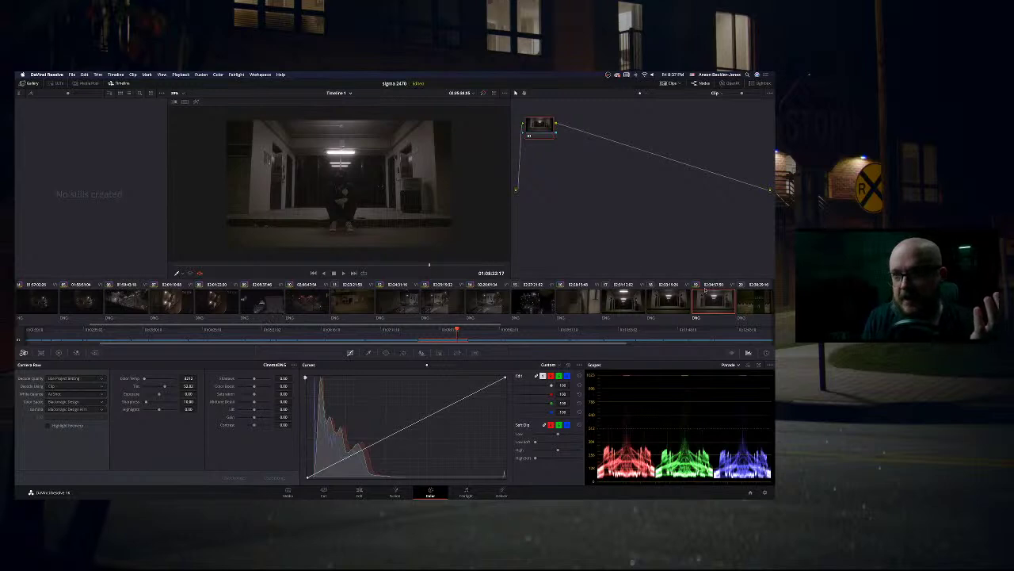
Step: Set clip 18's camera raw to decode using Clip with the Blackmagic Design color space
click(681, 300)
click(76, 385)
click(60, 413)
click(76, 402)
click(63, 423)
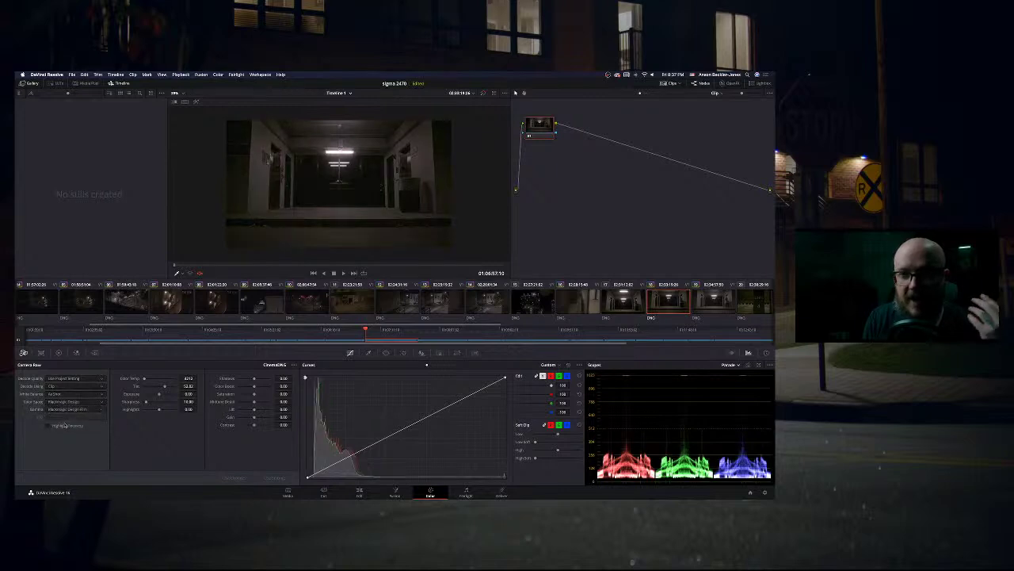
Step: Set clip 17's camera raw to decode using Clip with the Blackmagic Design color space
key(Up)
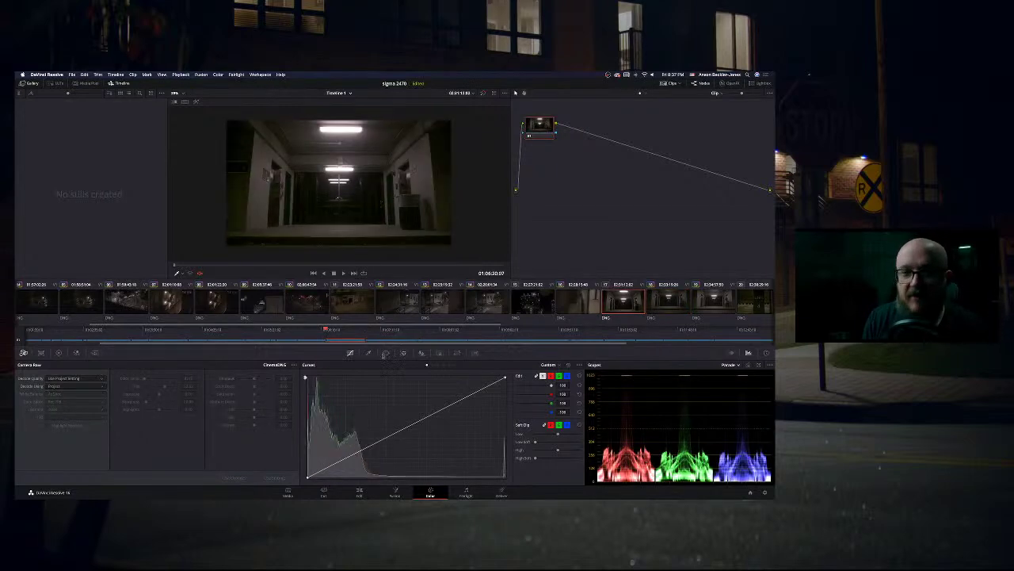
click(73, 388)
click(60, 413)
click(75, 402)
click(63, 422)
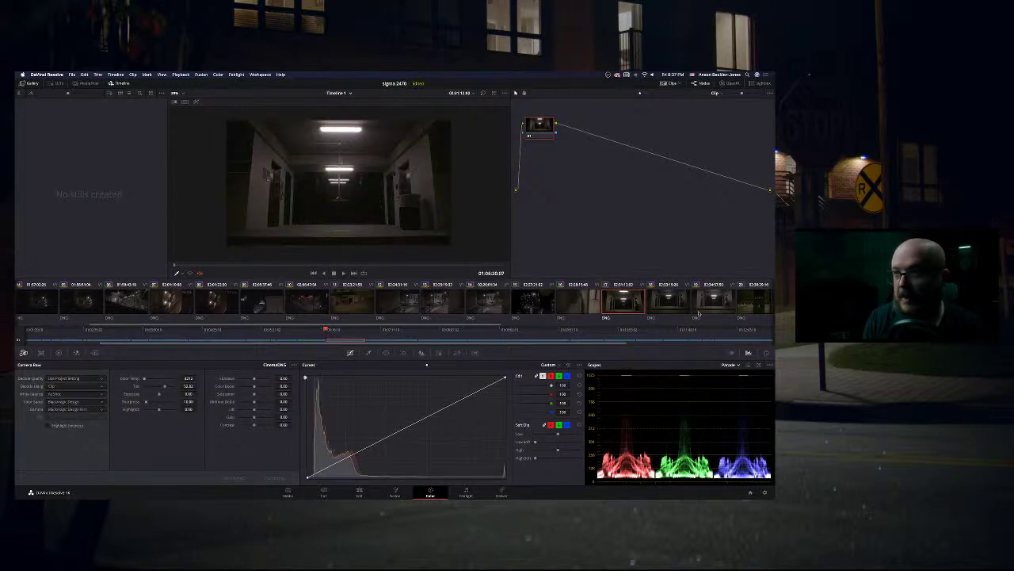
Step: Set clip 20's camera raw to decode using Clip with the Blackmagic Design color space
scroll(699, 315, down, 3)
click(612, 308)
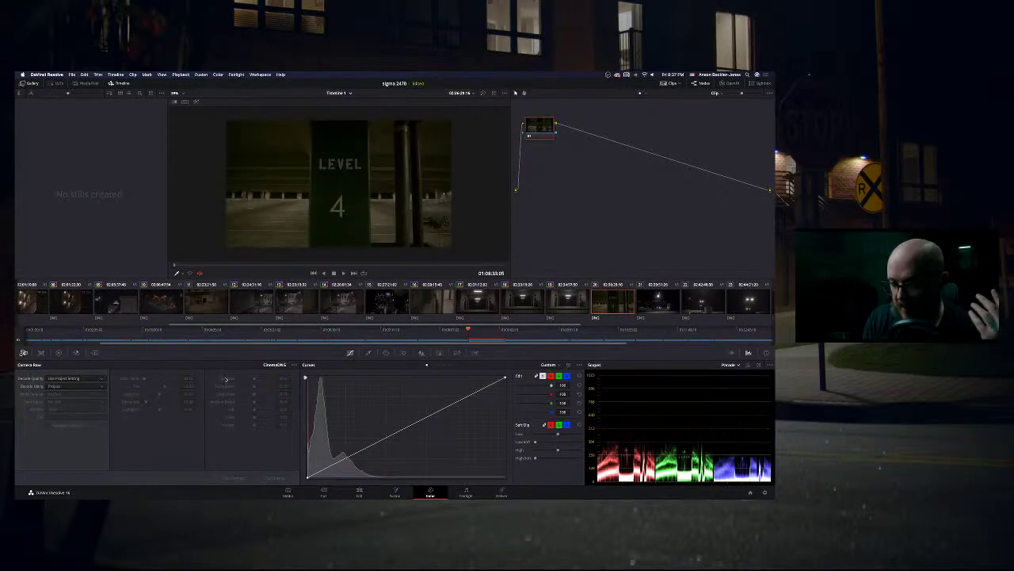
click(63, 387)
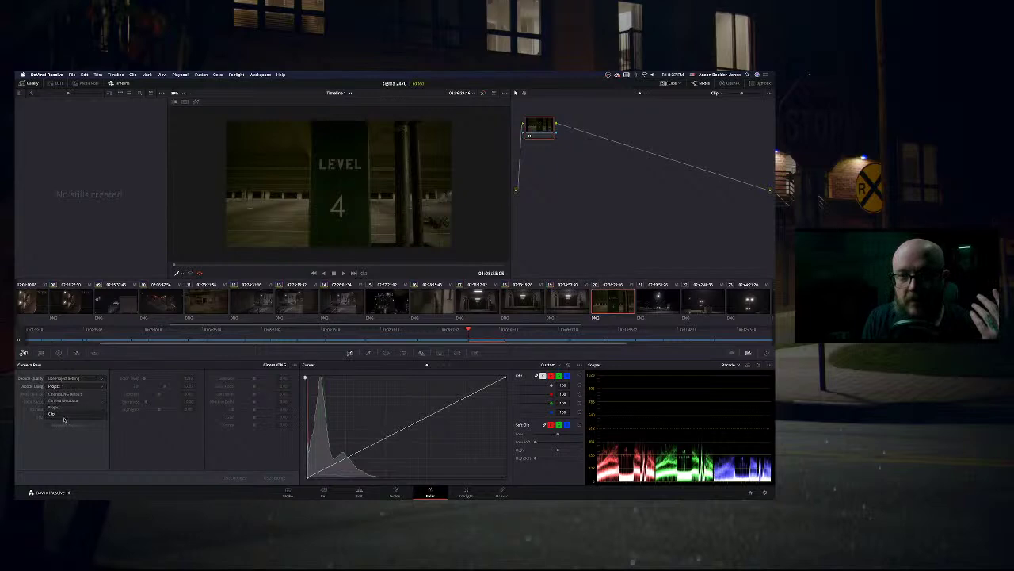
click(57, 409)
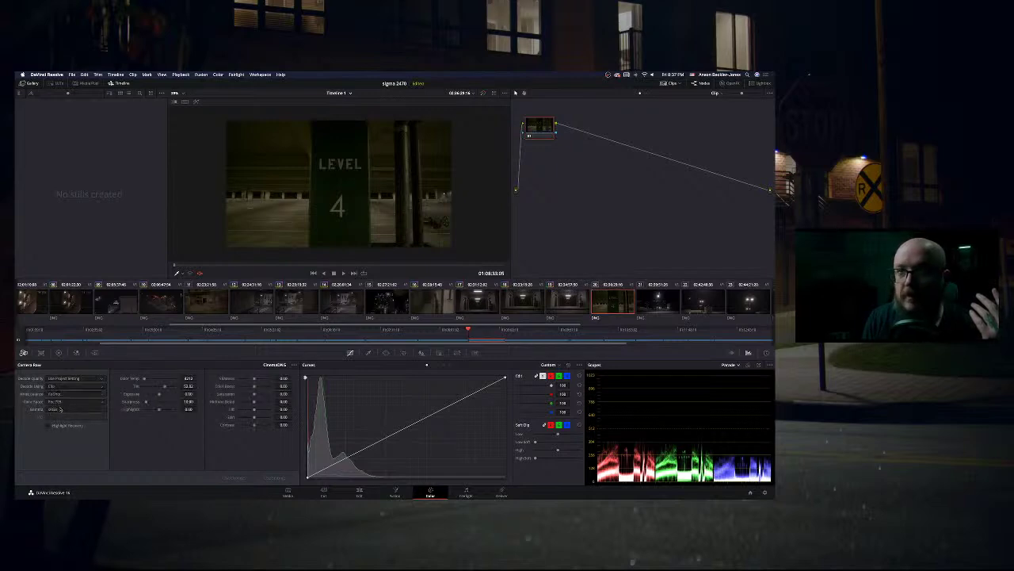
click(62, 409)
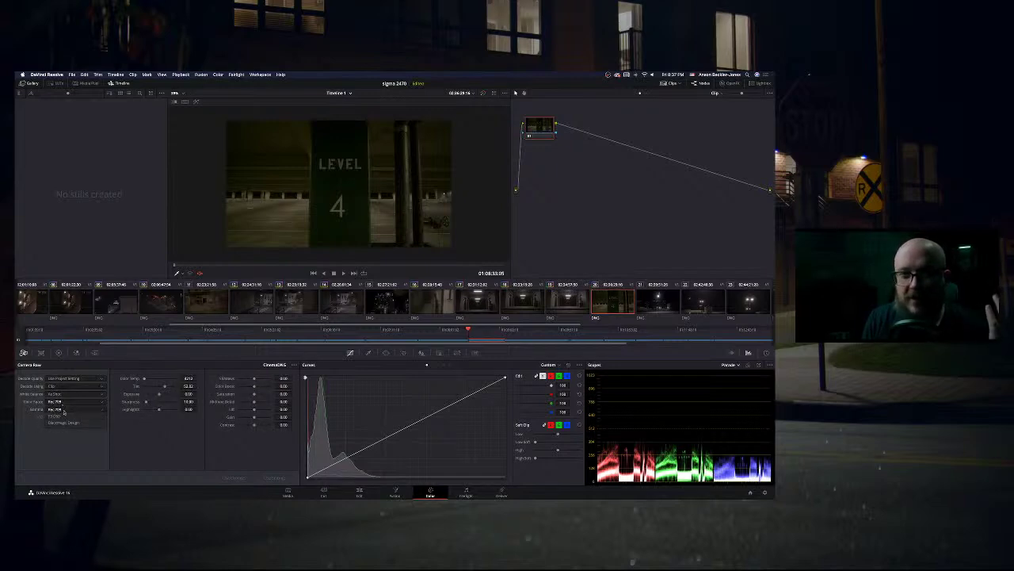
click(64, 423)
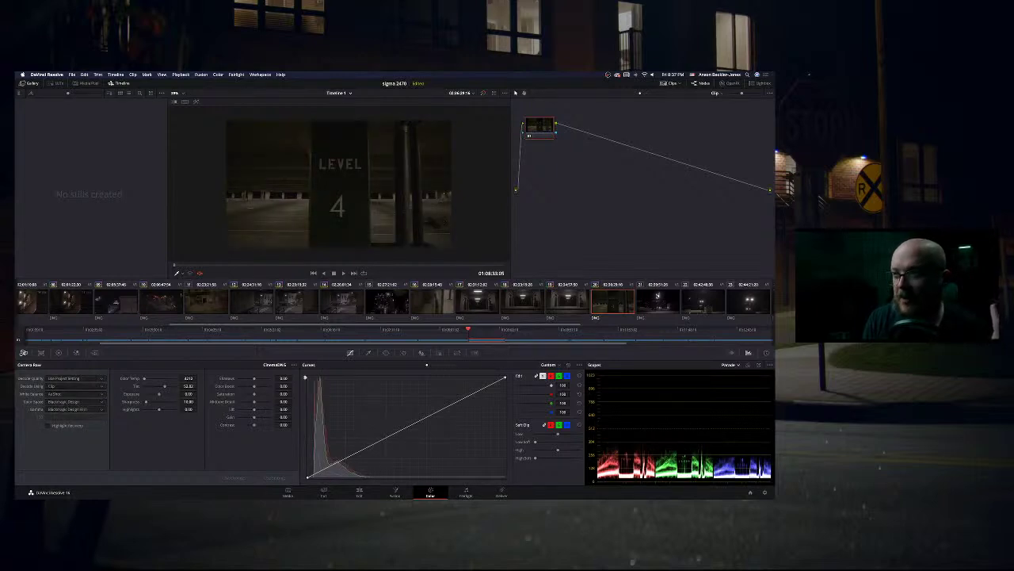
Step: Play through clip 21 and set its camera raw to decode using Clip with the Blackmagic Design color space
click(658, 301)
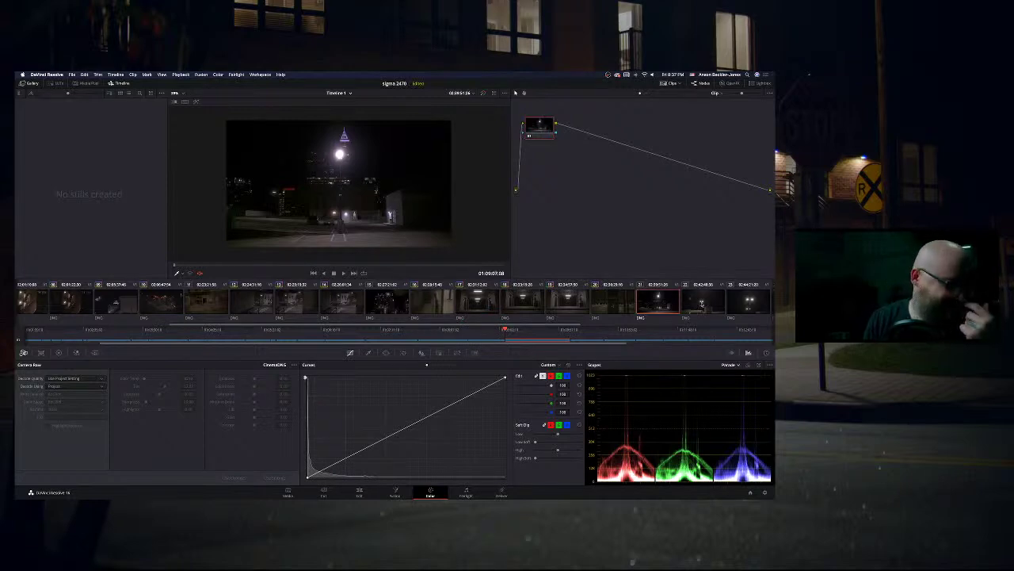
key(space)
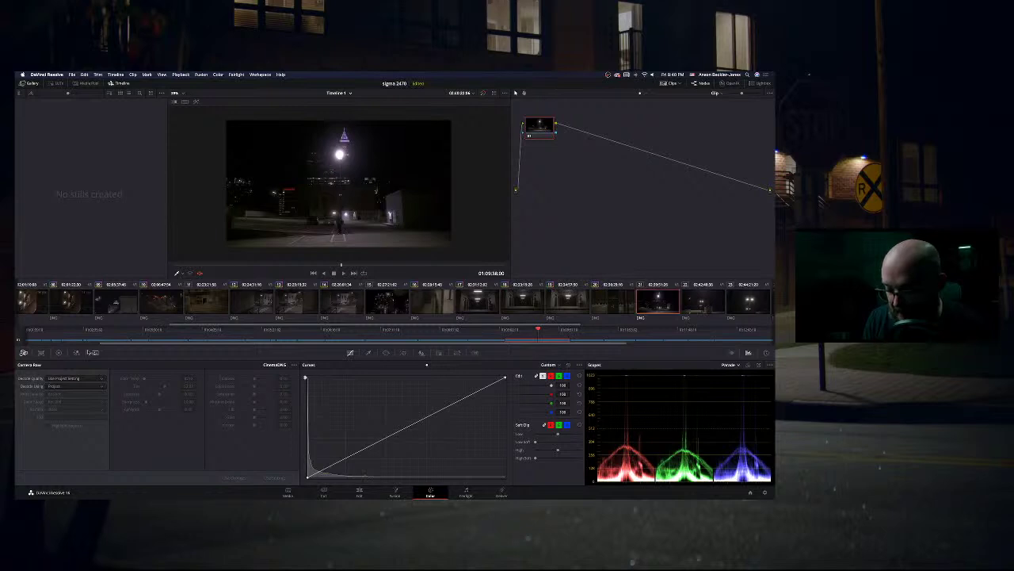
click(60, 386)
click(62, 412)
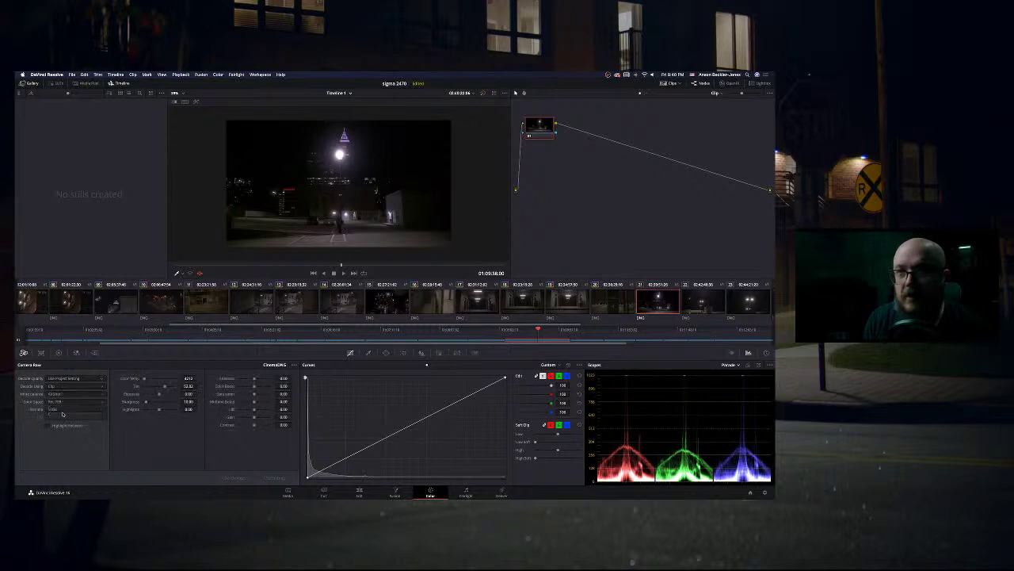
click(64, 402)
click(65, 422)
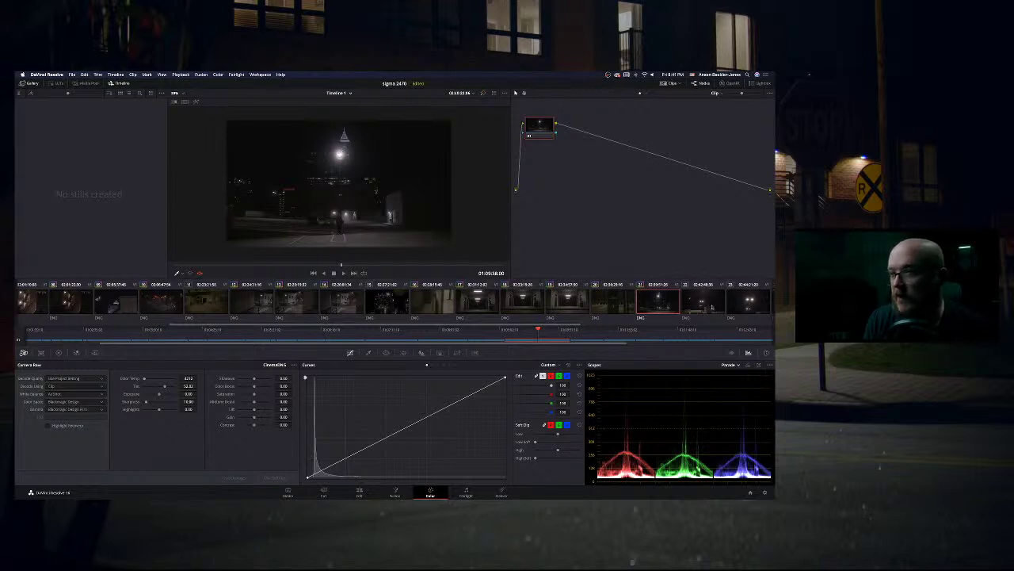
Step: Review the parking lot light shots in clips 22, 23 and 24, scrubbing through clip 24, and save the project
click(712, 306)
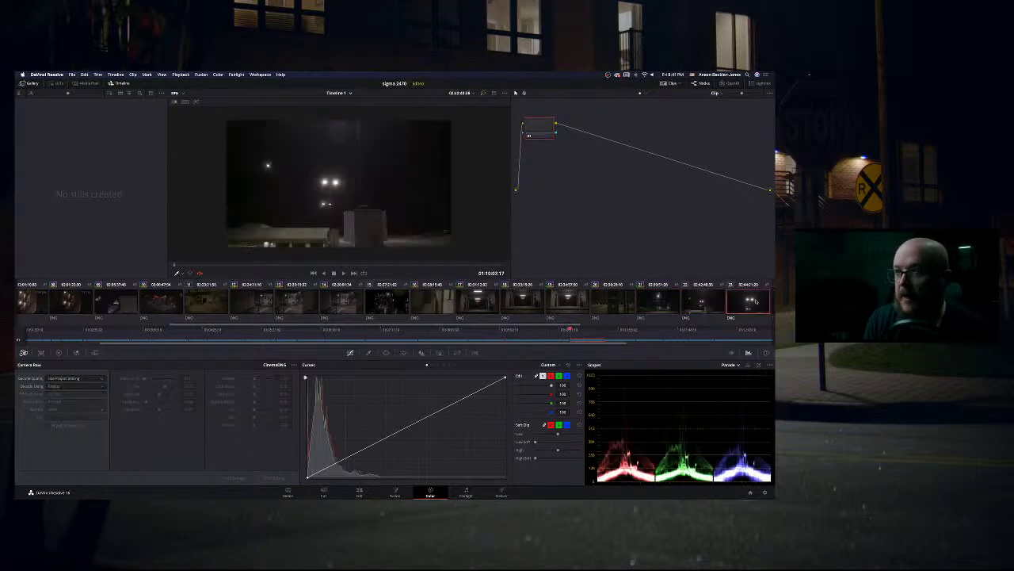
click(756, 302)
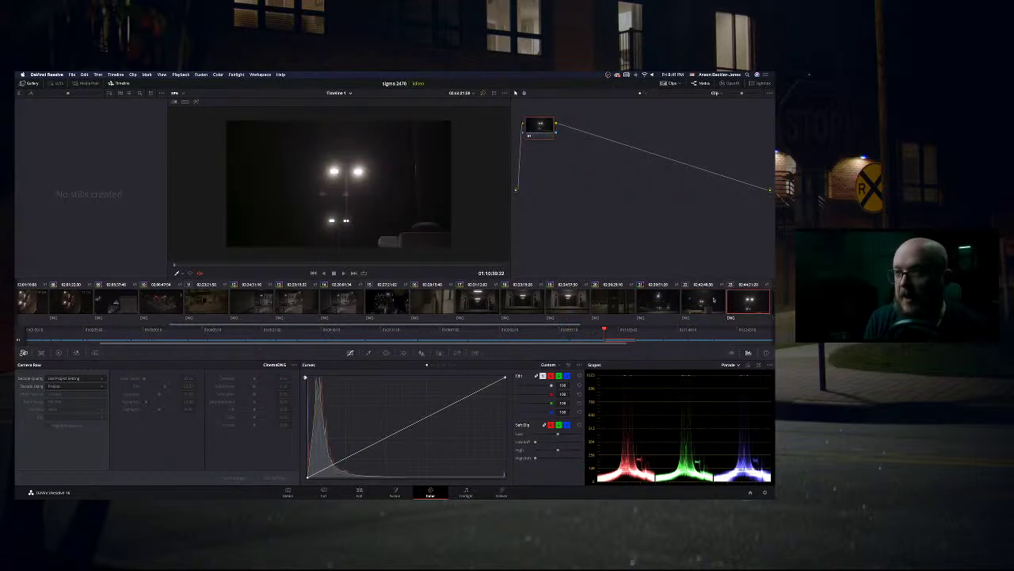
scroll(698, 300, right, 5)
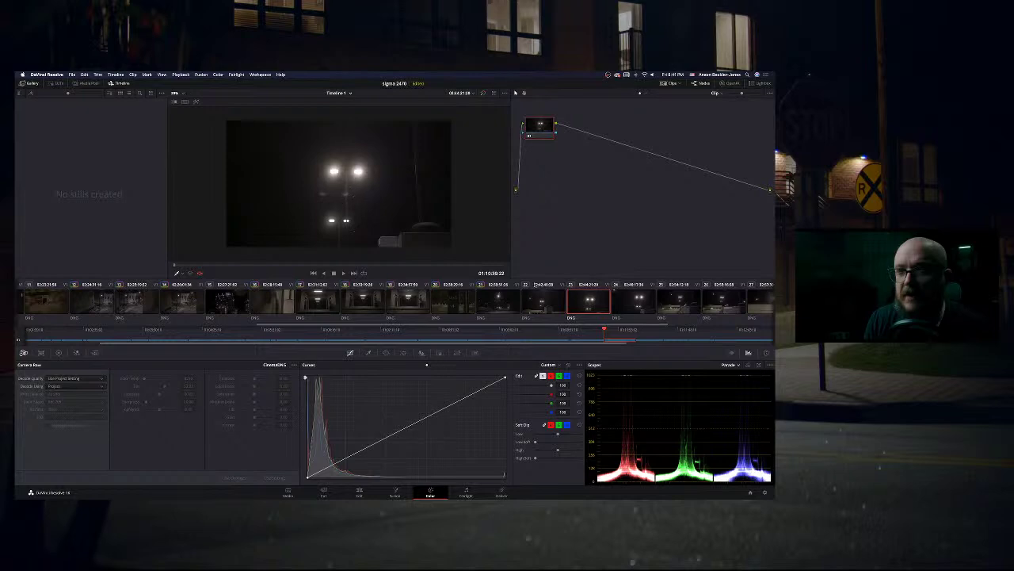
click(637, 296)
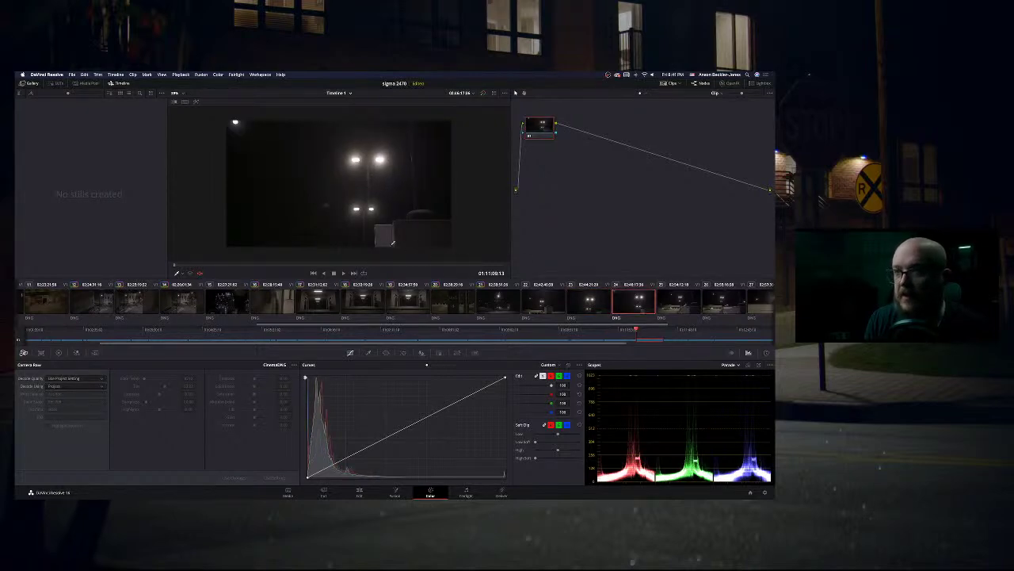
mouse_move(350, 265)
mouse_down()
mouse_move(418, 266)
mouse_move(362, 266)
mouse_up()
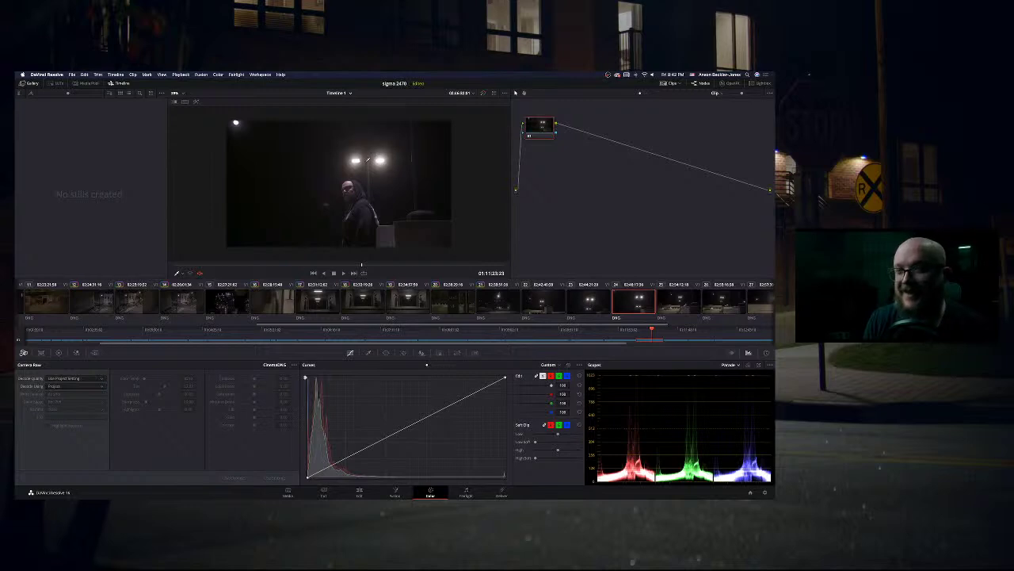
key(super+s)
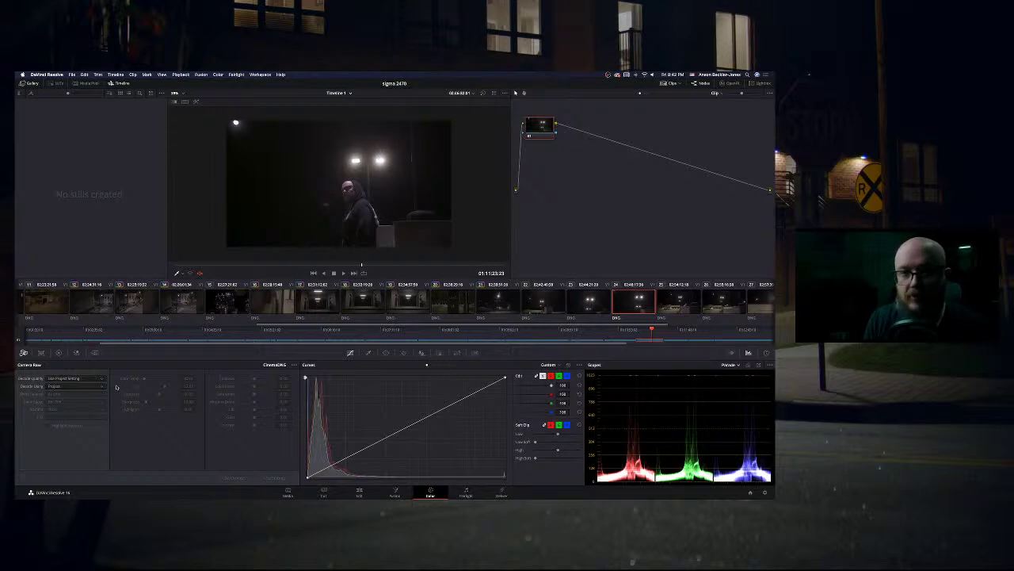
Step: Set clip 24's camera raw to decode using Clip with the Blackmagic Design color space
click(70, 387)
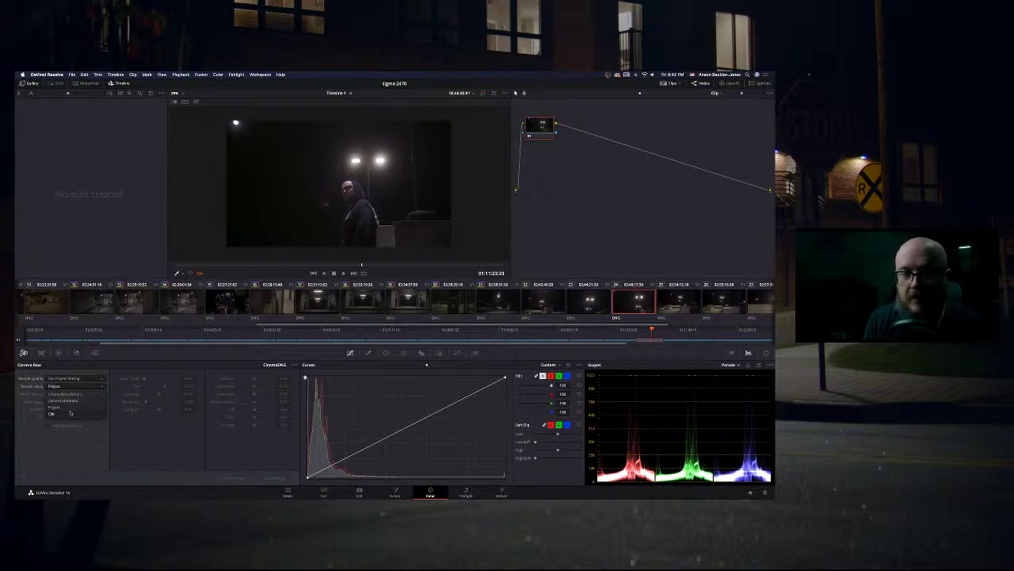
click(70, 412)
click(69, 401)
click(72, 422)
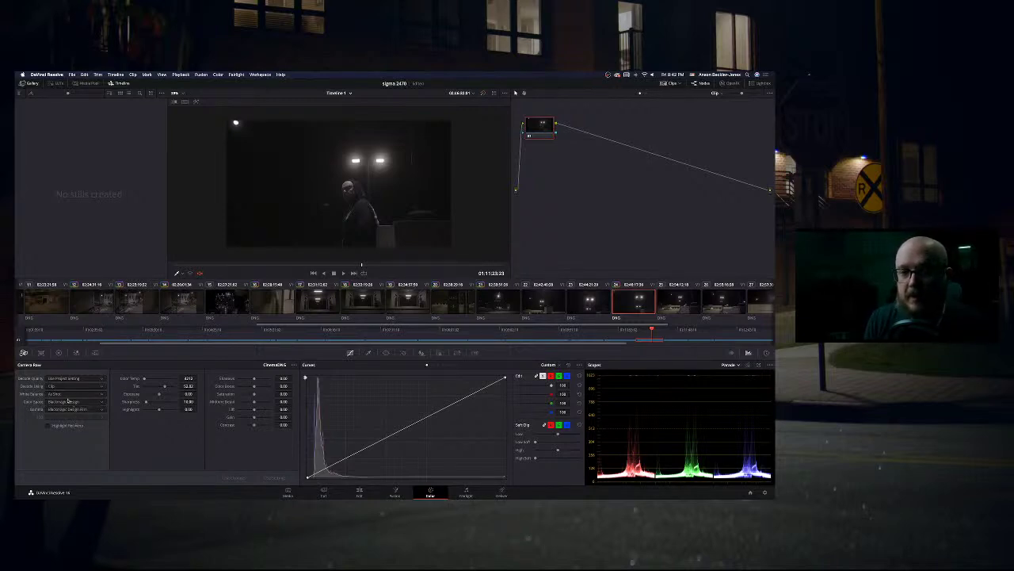
Step: Compare the Flash, Fluorescent and Tungsten white balance presets on clip 24 and apply Fluorescent
click(67, 394)
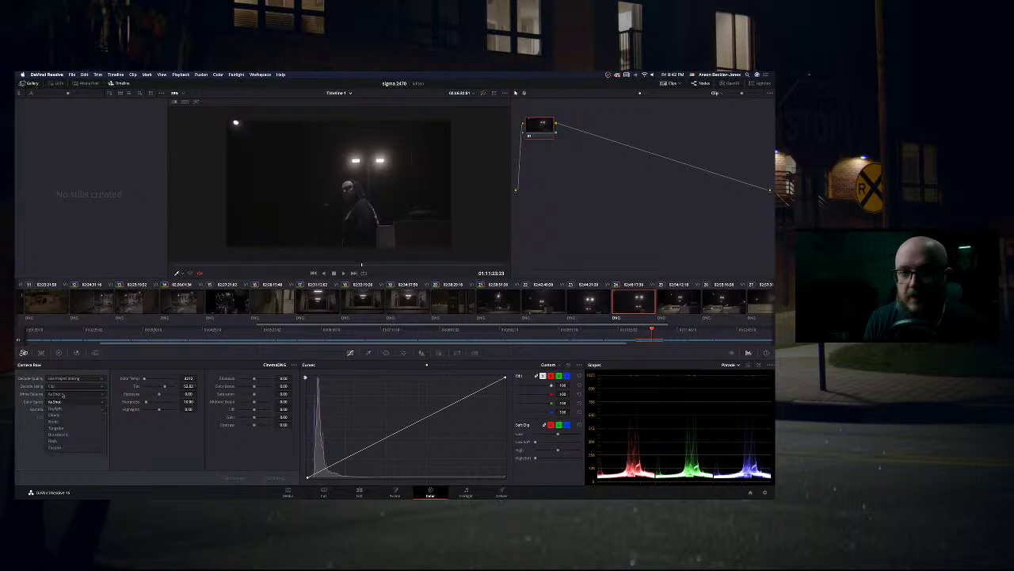
click(60, 442)
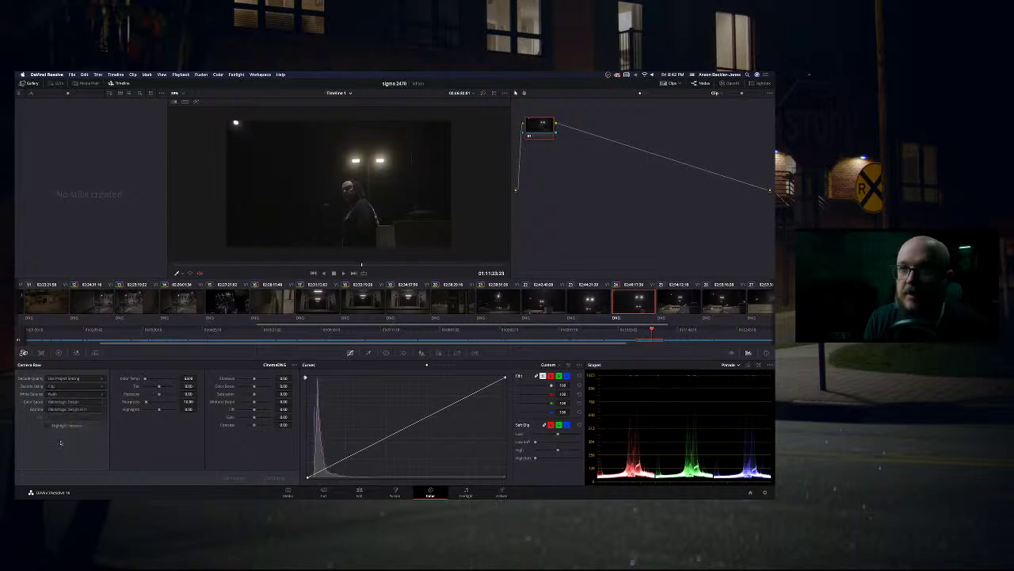
click(65, 394)
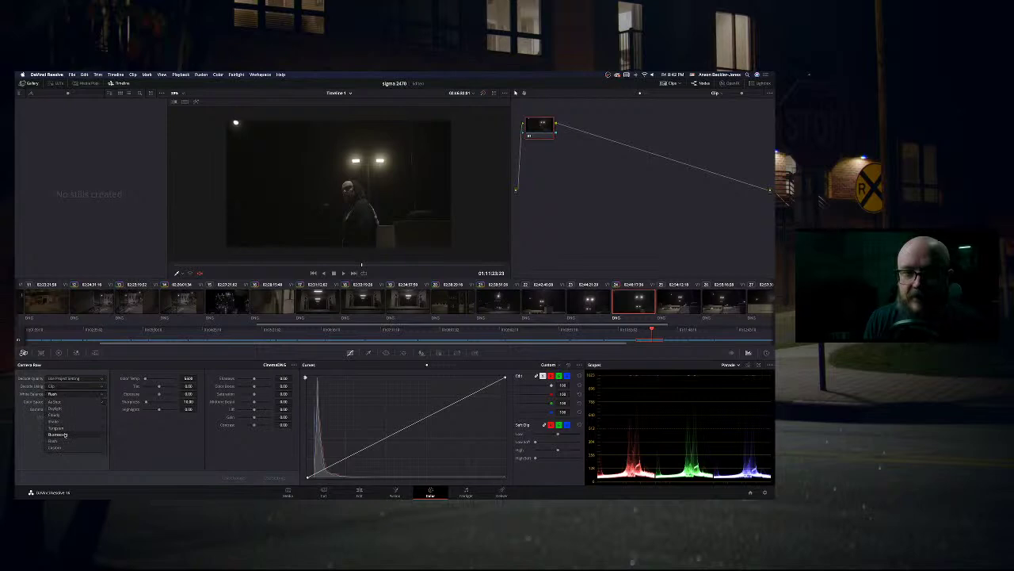
click(63, 434)
click(67, 394)
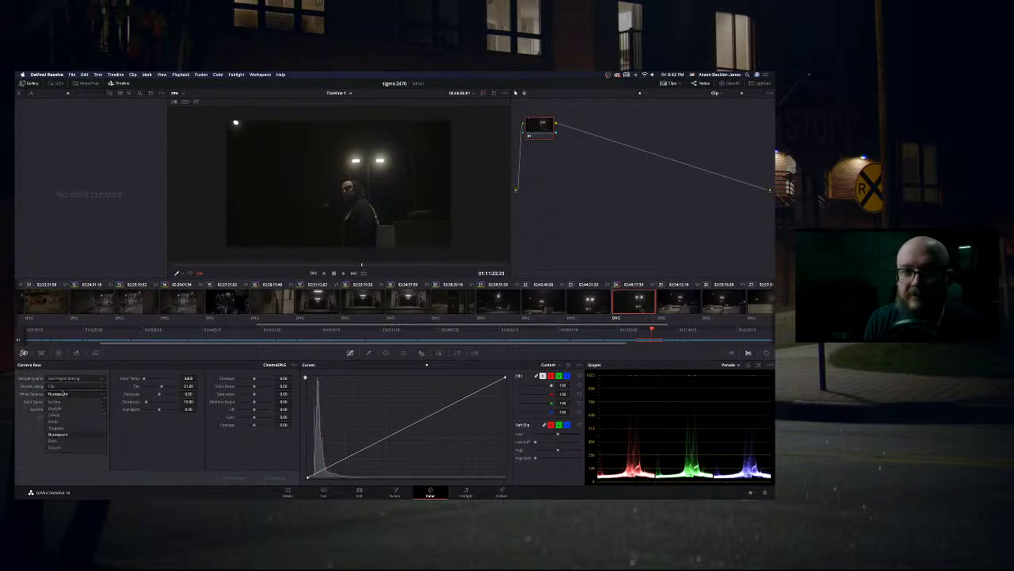
click(65, 428)
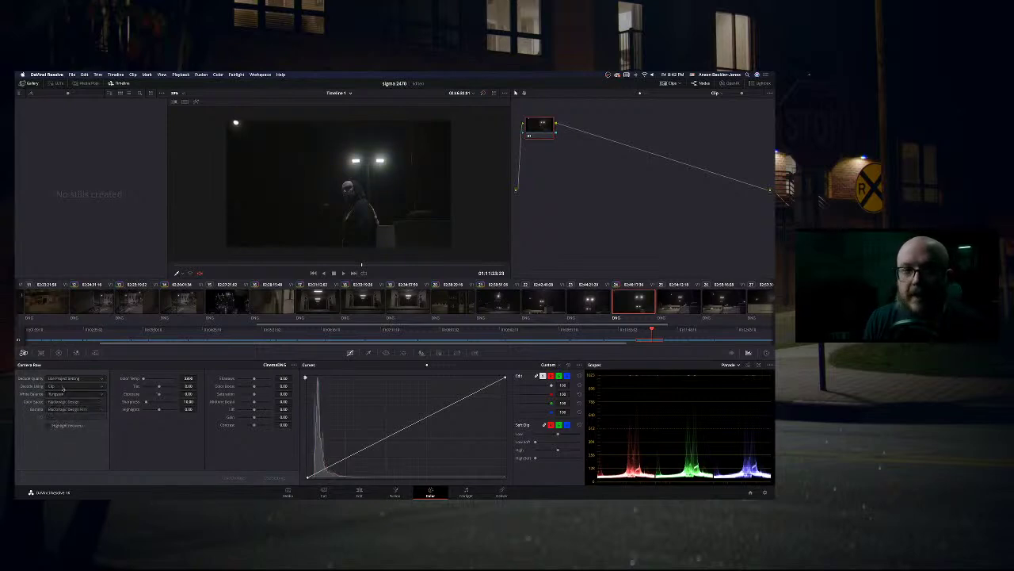
click(65, 394)
click(64, 436)
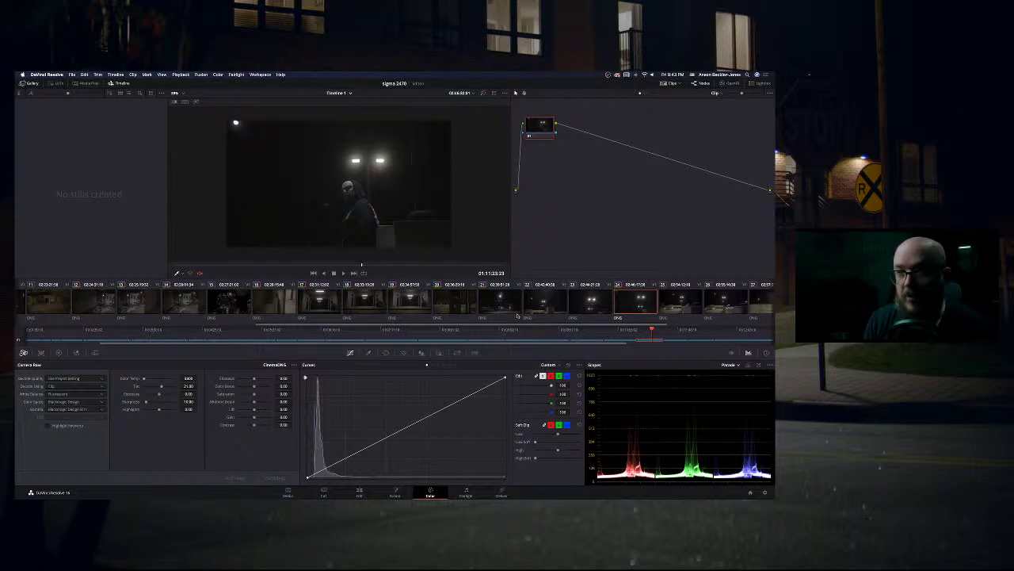
Step: Set clip 23's camera raw to decode using Clip with the Blackmagic Design color space, leaving its white balance as shot
key(Up)
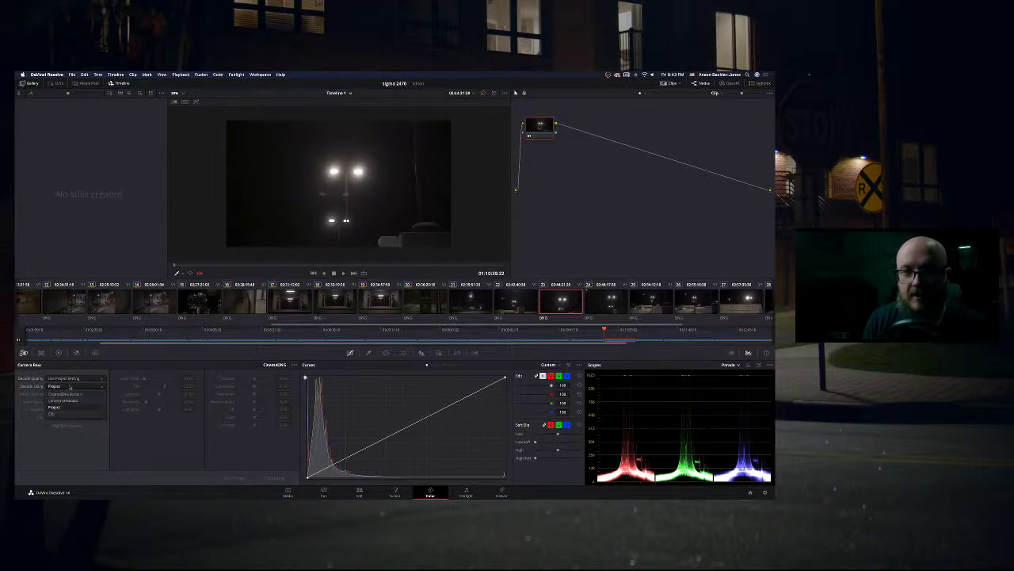
click(57, 386)
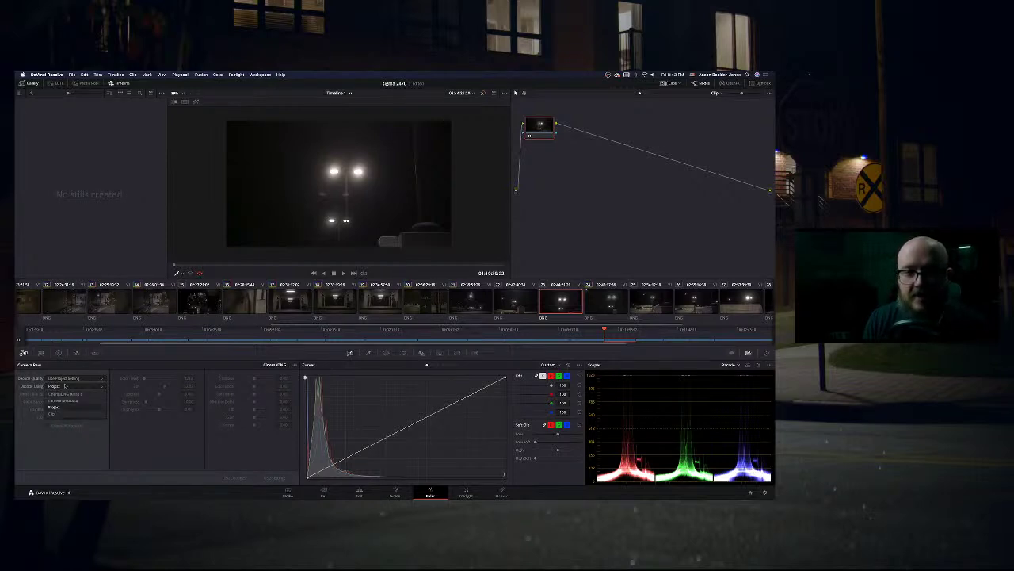
click(62, 413)
click(75, 394)
click(110, 374)
click(76, 402)
click(70, 422)
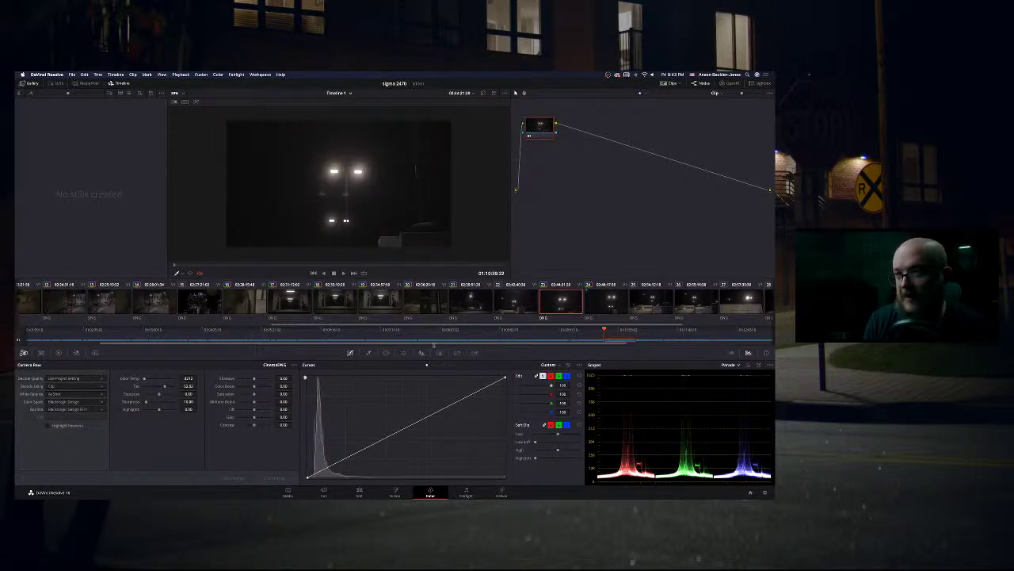
Step: Set clip 22's camera raw to decode using Clip with the Blackmagic Design color space
click(504, 300)
click(76, 379)
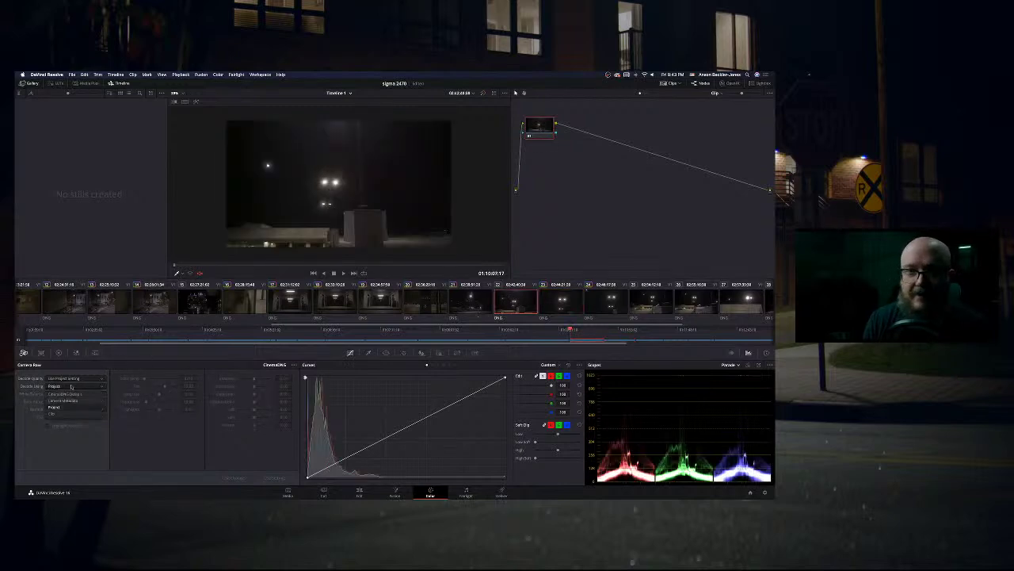
click(63, 413)
click(68, 402)
click(67, 422)
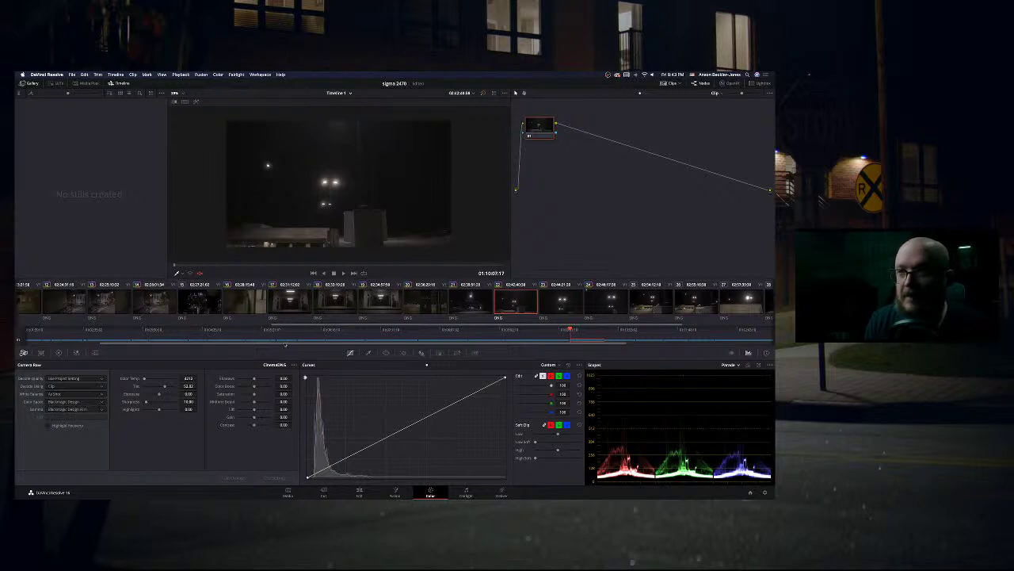
Step: Set clip 25's camera raw to decode using Clip with the Blackmagic Design color space
click(640, 299)
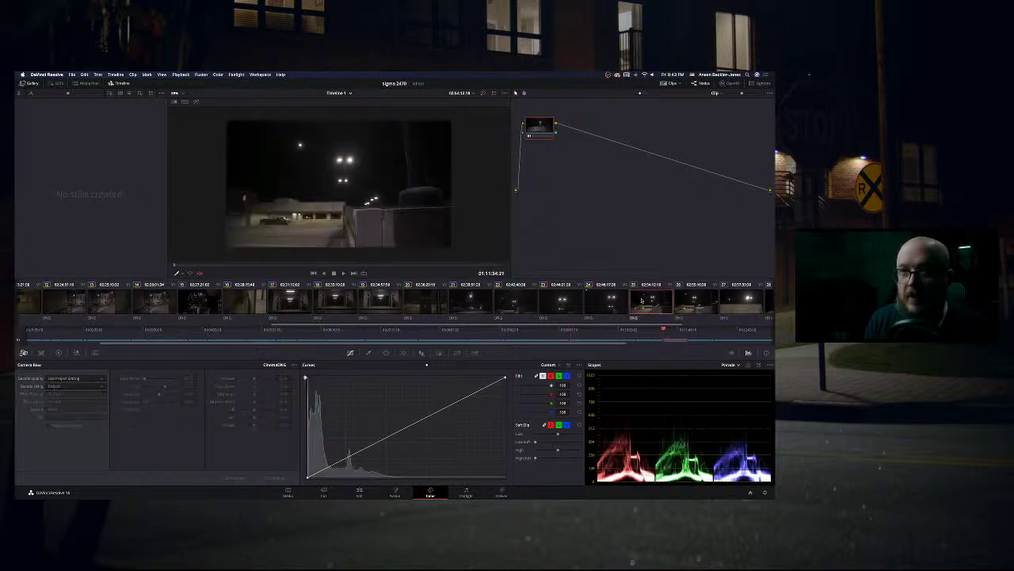
click(67, 387)
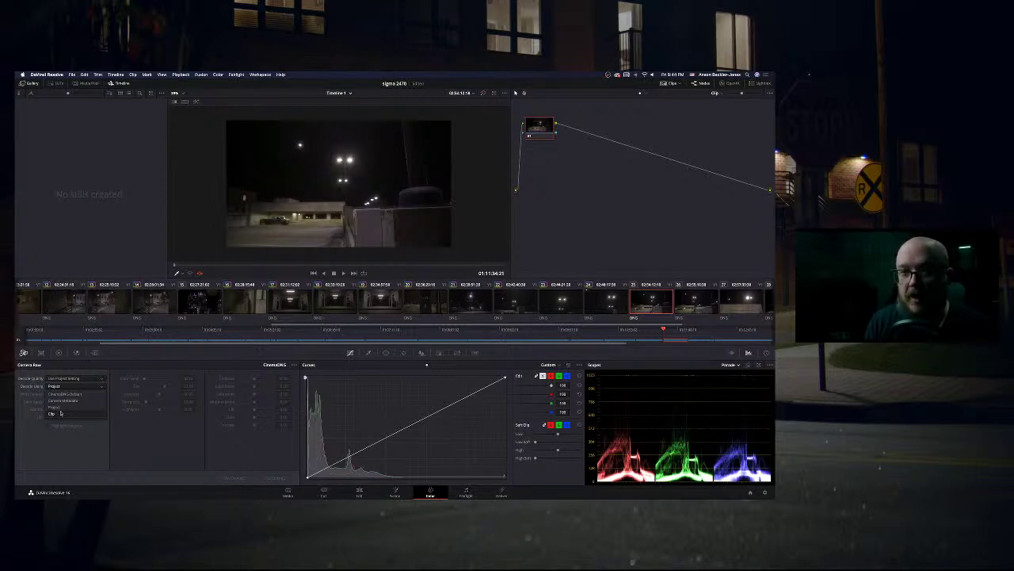
click(61, 413)
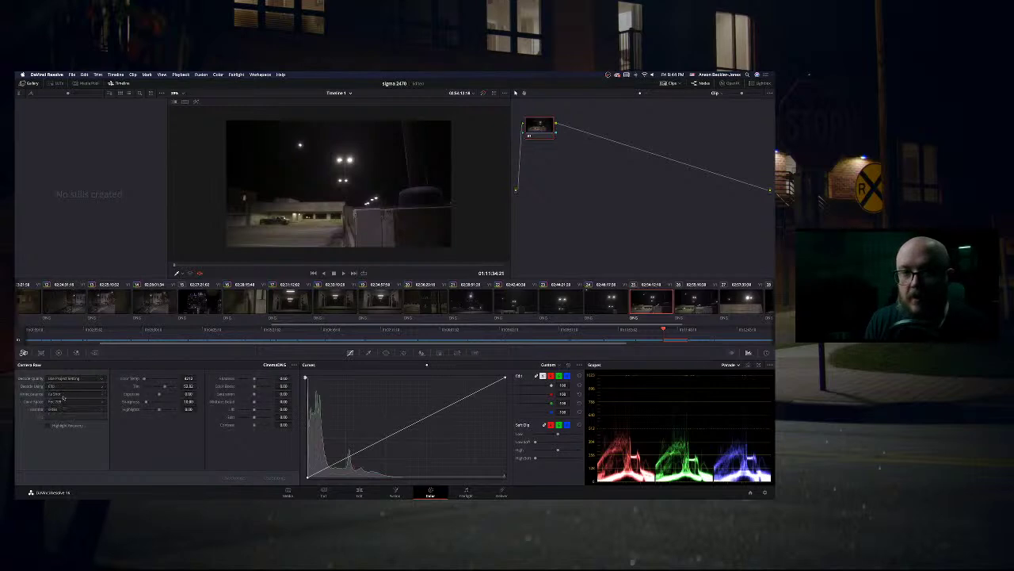
click(63, 401)
click(64, 423)
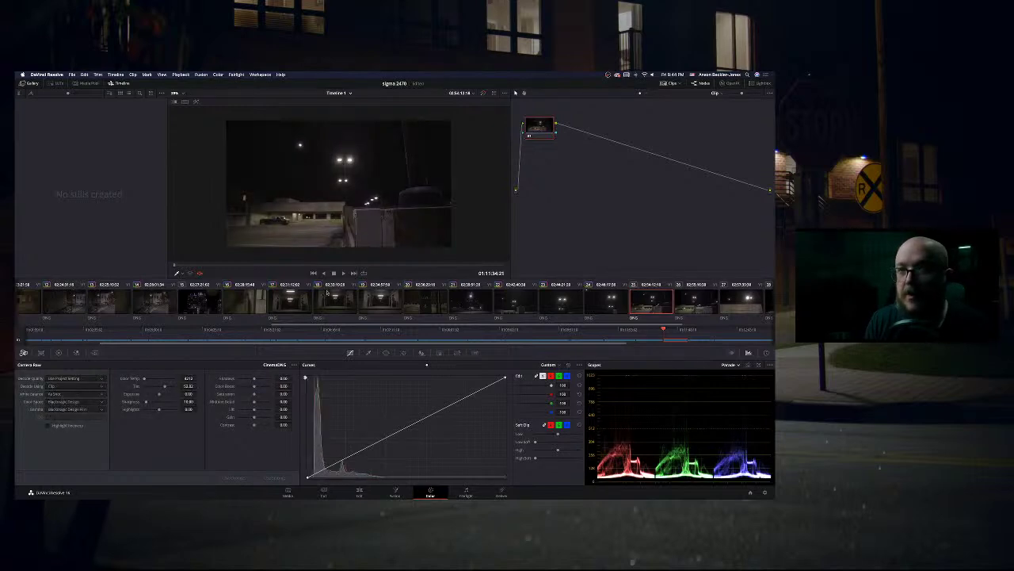
Step: Scrub through clip 25 to the man in the parking lot and compare it with the similar moment in clip 24
click(211, 265)
drag(225, 265, 334, 264)
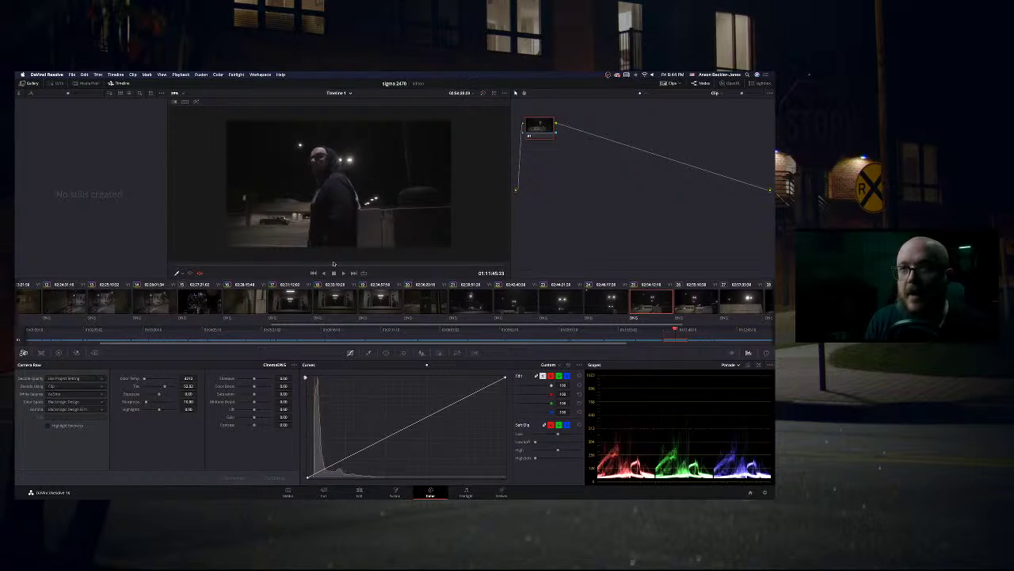
click(616, 300)
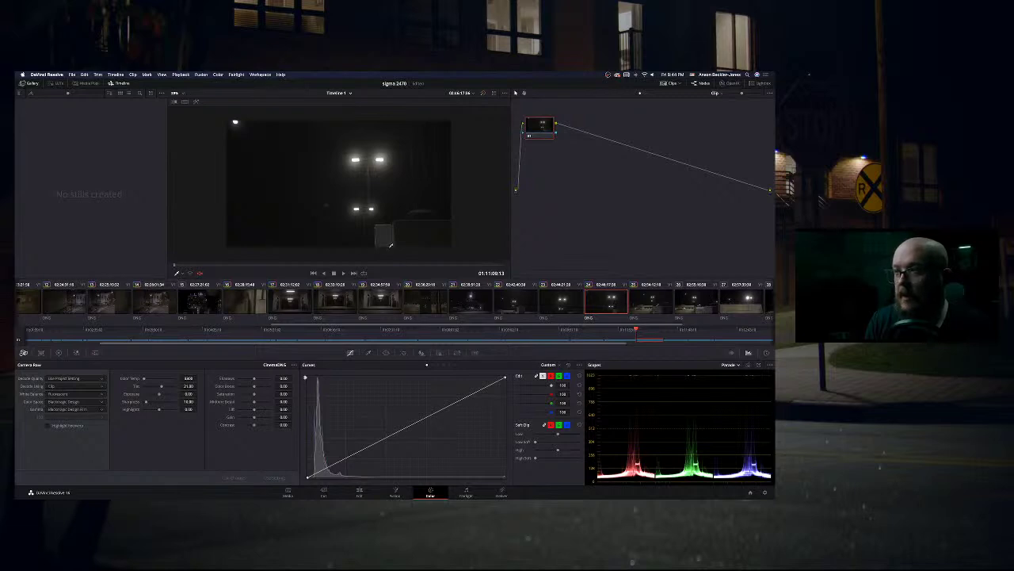
click(342, 266)
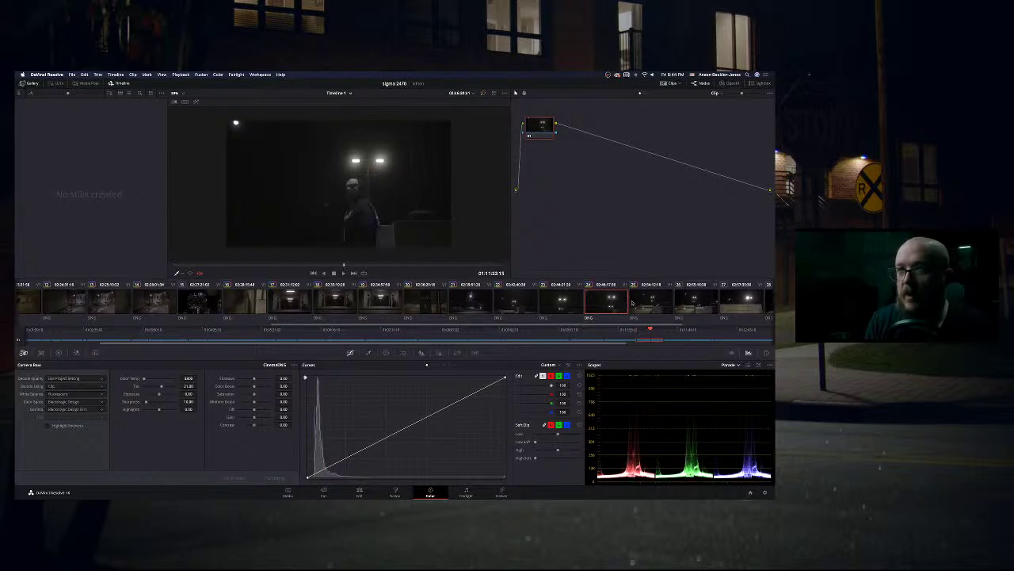
Step: View clip 26, then scrub through clips 24 and 25 to compare how the man in the parking lot is lit
click(711, 301)
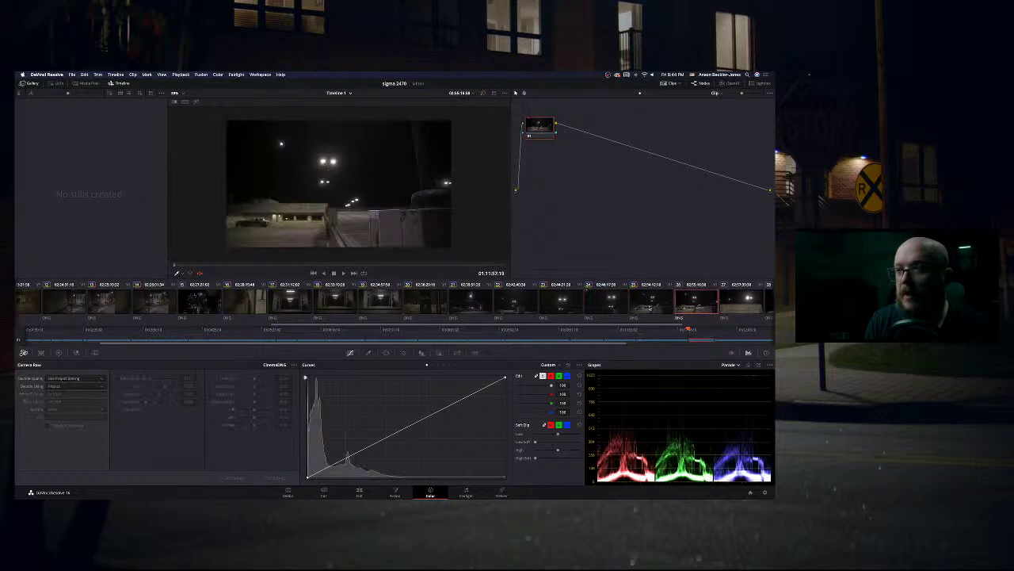
click(599, 303)
drag(345, 267, 383, 265)
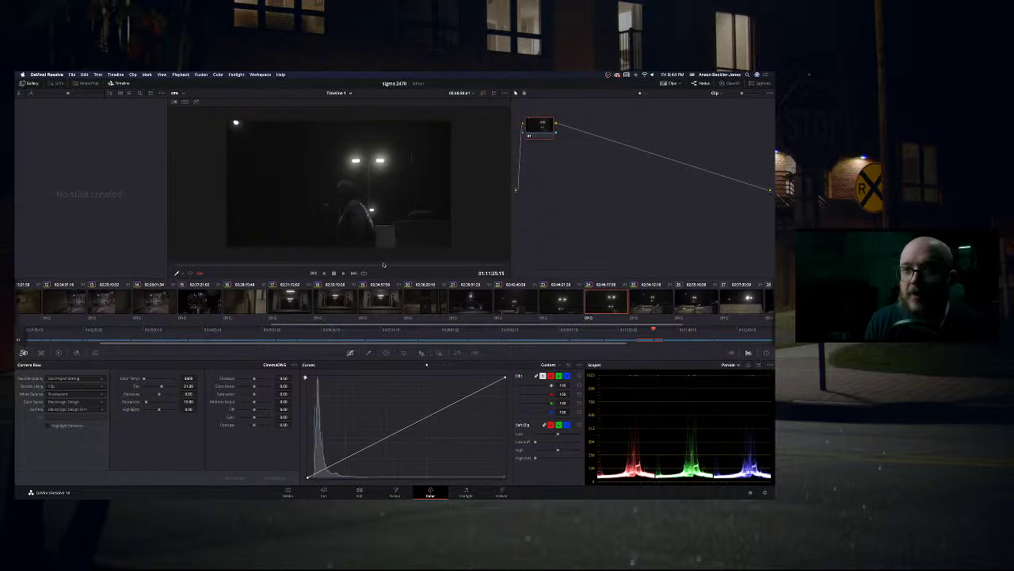
drag(383, 264, 352, 268)
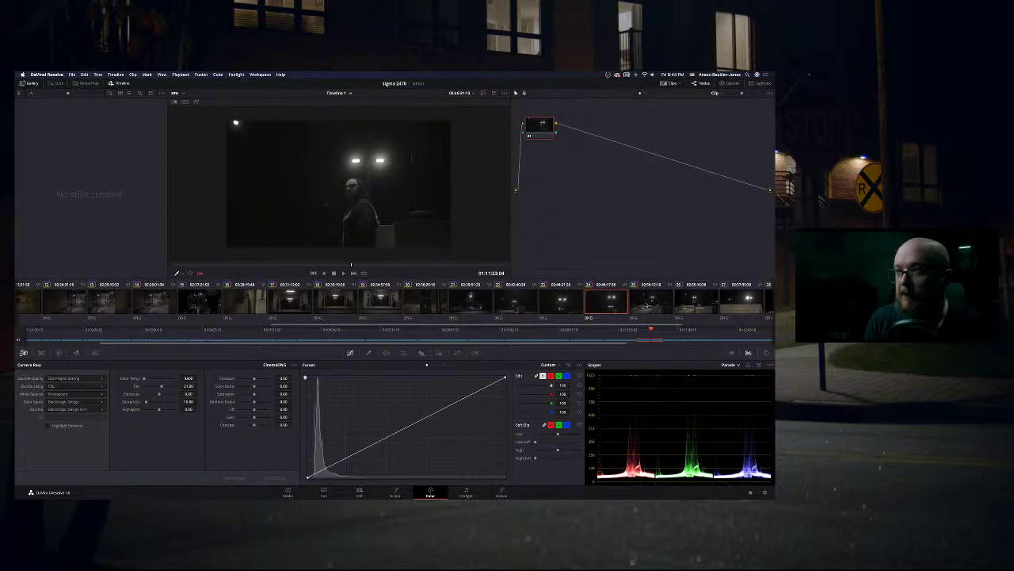
click(648, 304)
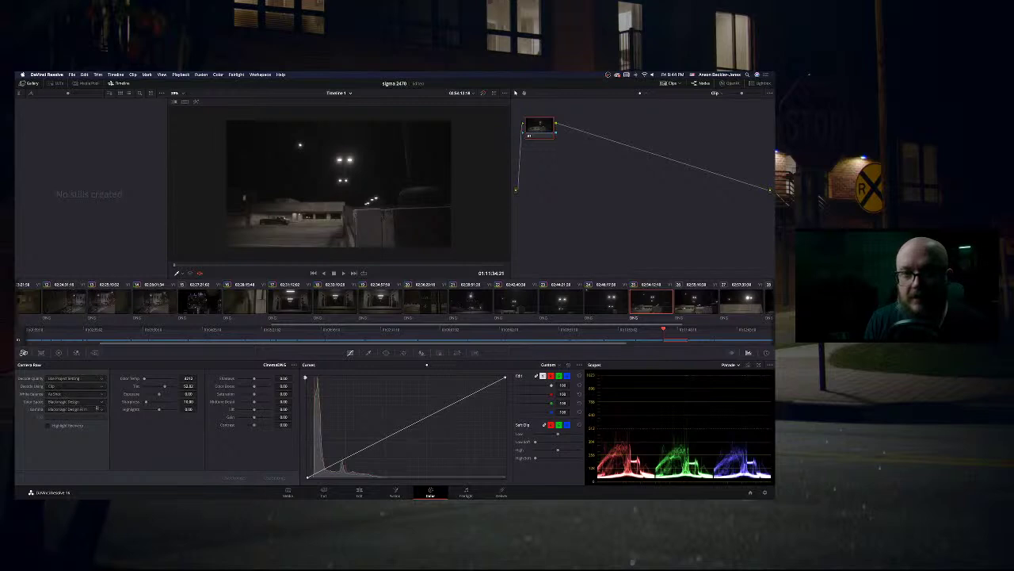
drag(313, 266, 349, 266)
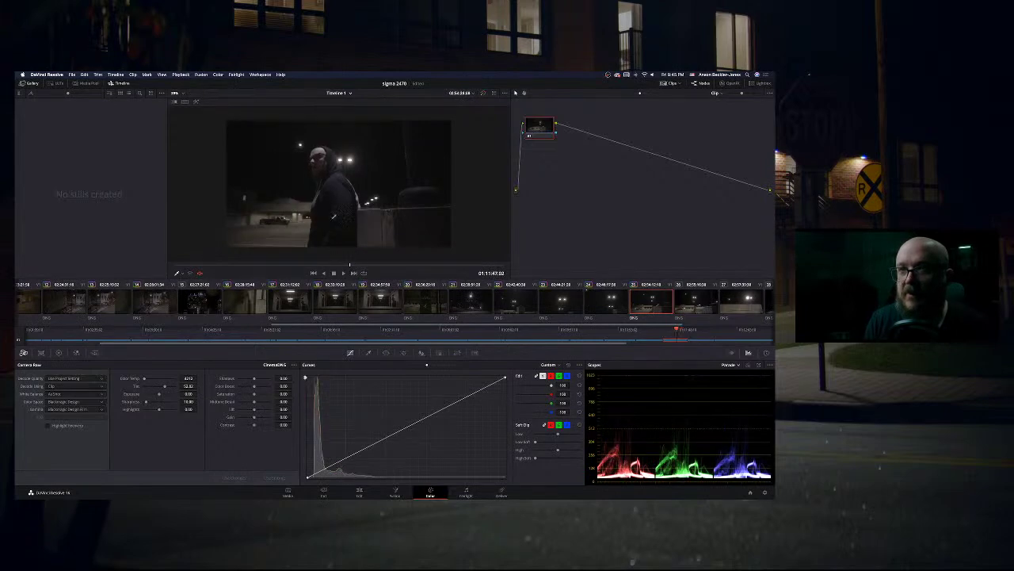
Step: Scrub clip 26 to the man and set its camera raw to decode using Clip with the Blackmagic Design color space
key(Down)
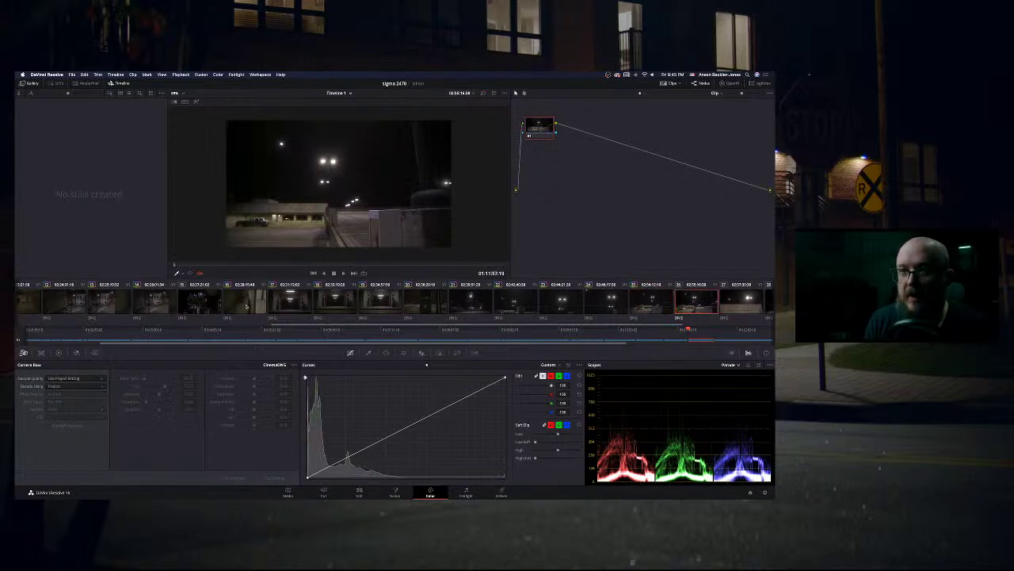
mouse_move(323, 270)
mouse_down()
mouse_move(390, 269)
mouse_move(321, 266)
mouse_up()
click(75, 386)
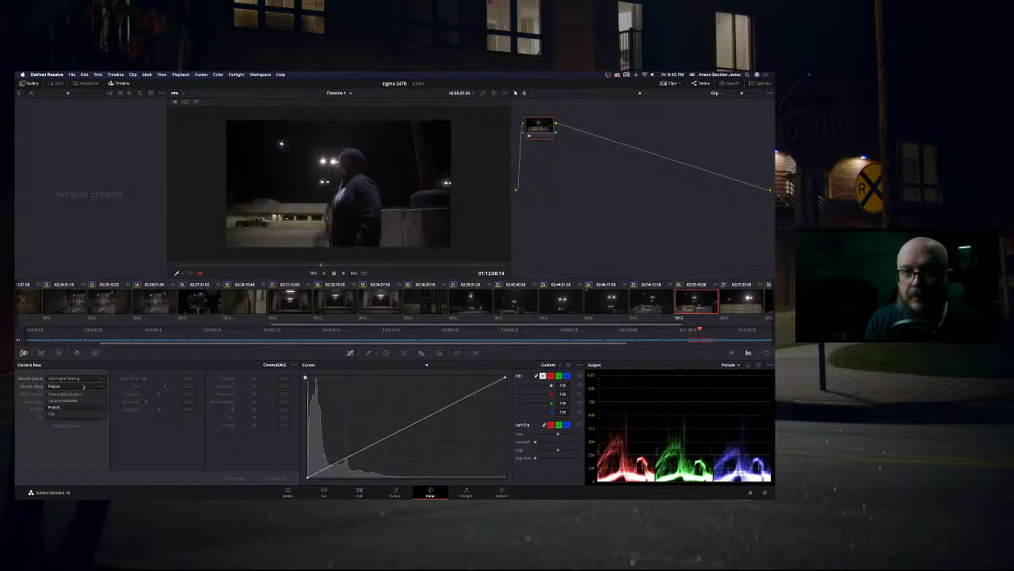
click(66, 413)
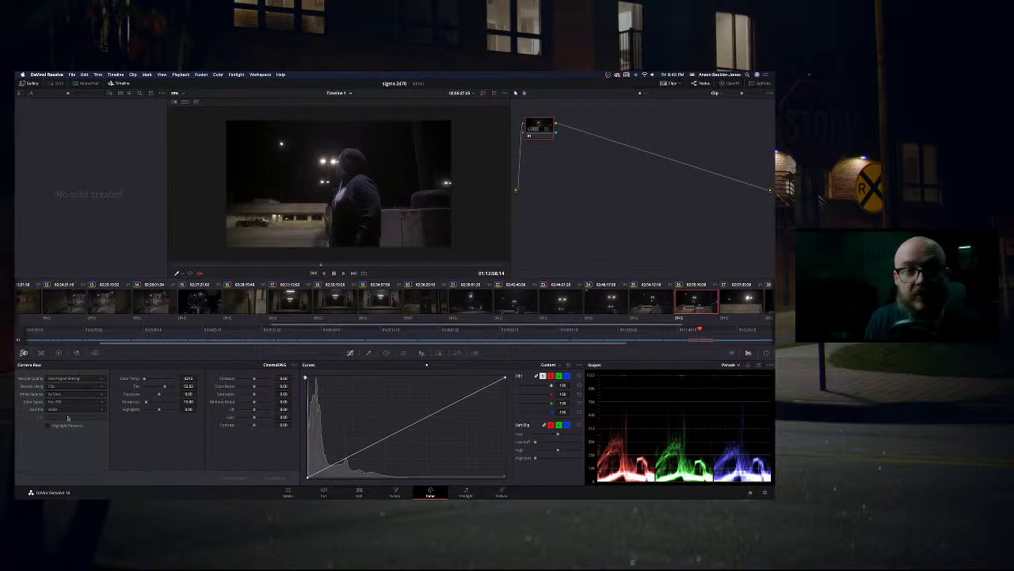
click(67, 403)
click(64, 424)
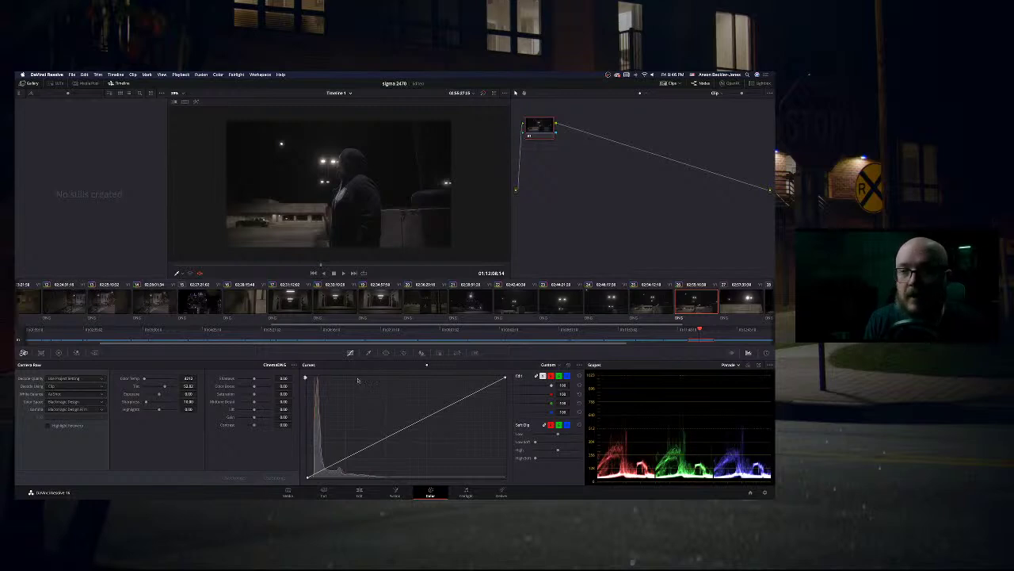
Step: Inspect clip 27 where the figure stands above the wall, and set its camera raw to decode using Clip with the Blackmagic Design color space
click(740, 308)
scroll(742, 308, right, 4)
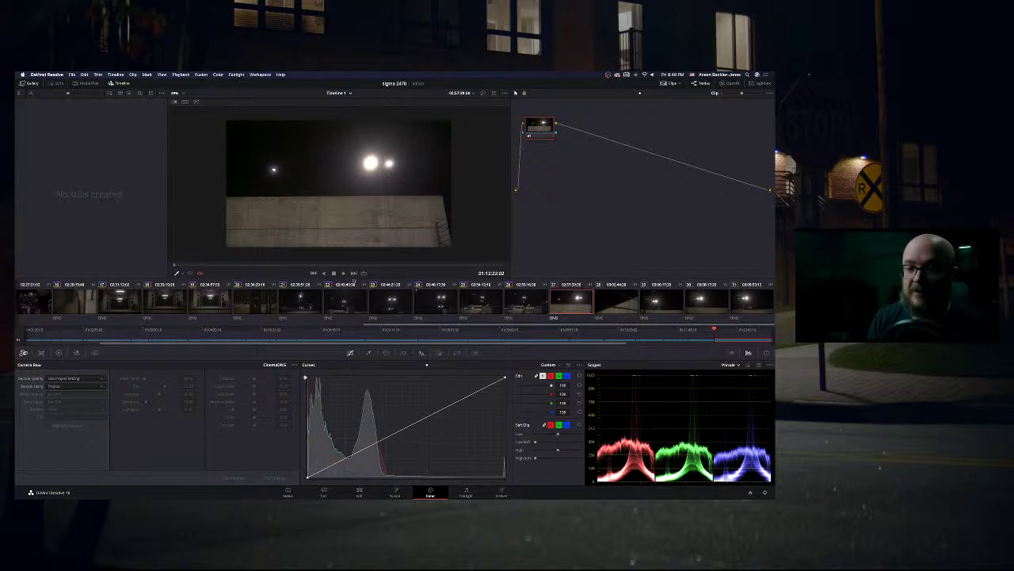
click(339, 267)
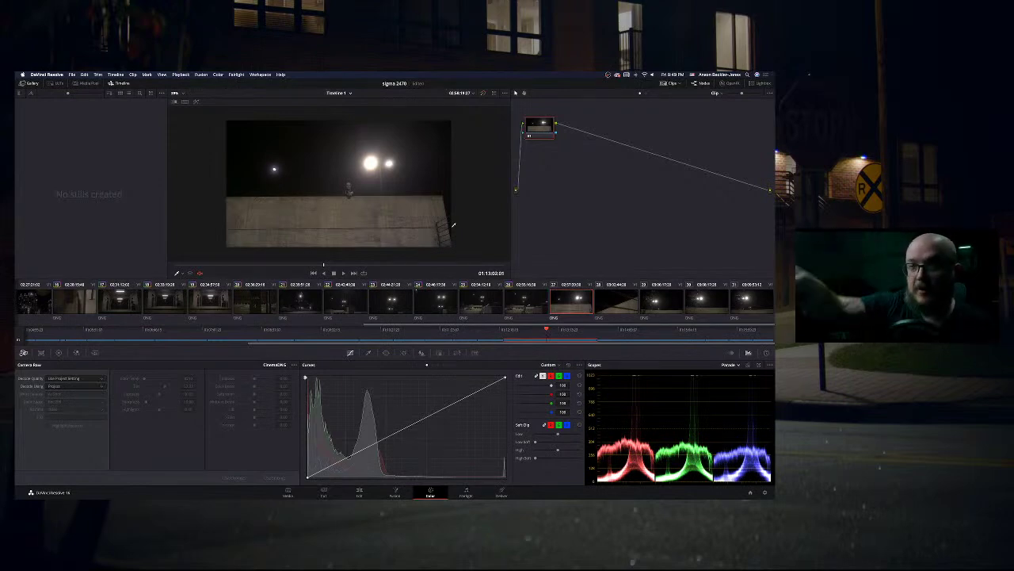
scroll(486, 215, up, 2)
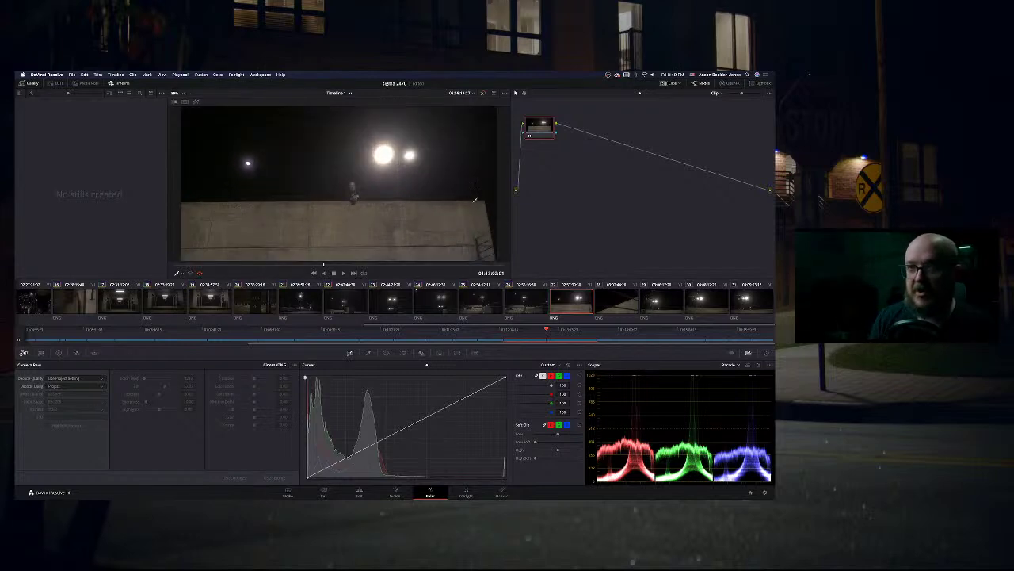
scroll(473, 210, down, 3)
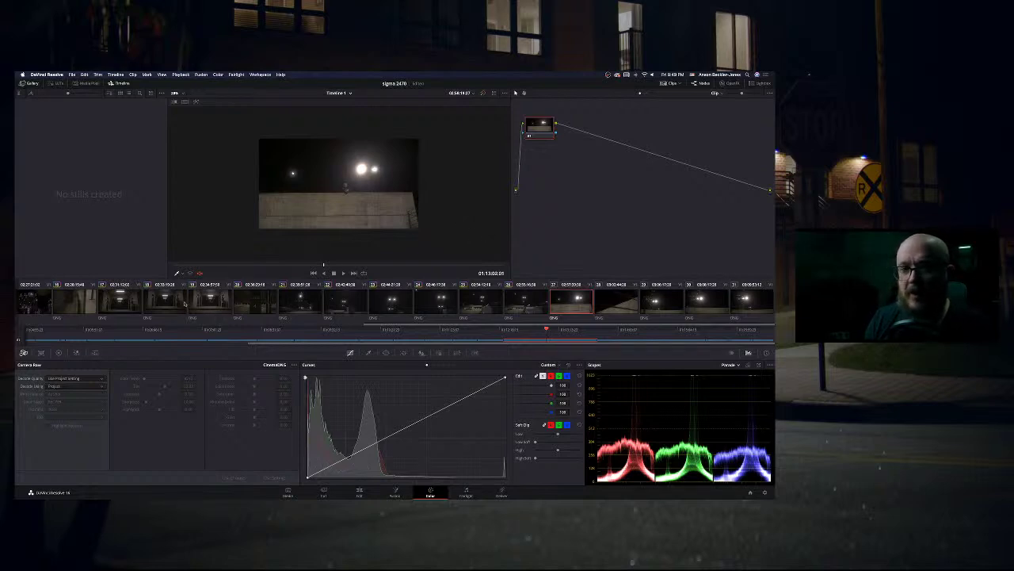
click(62, 386)
click(61, 404)
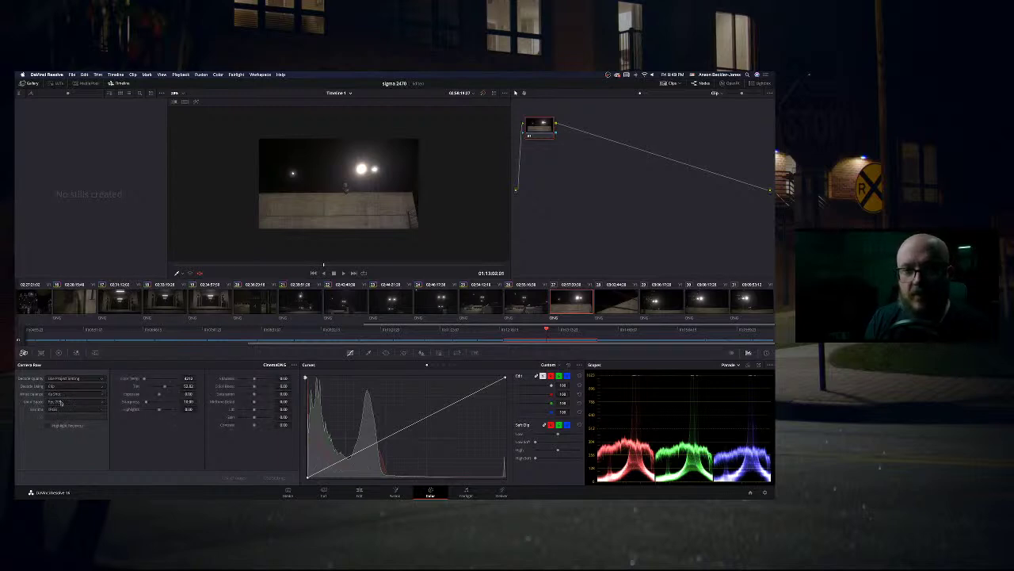
click(65, 401)
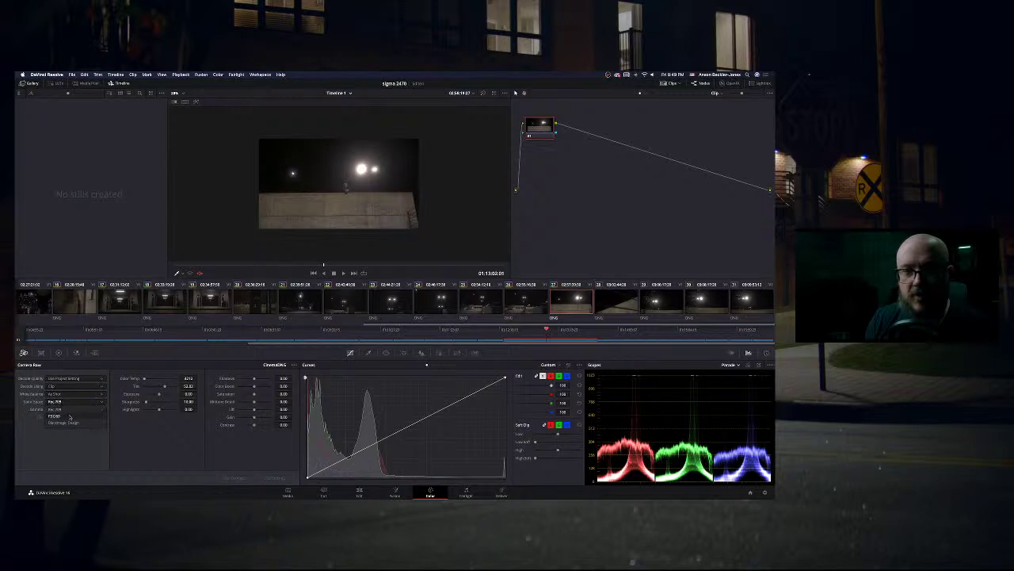
click(65, 423)
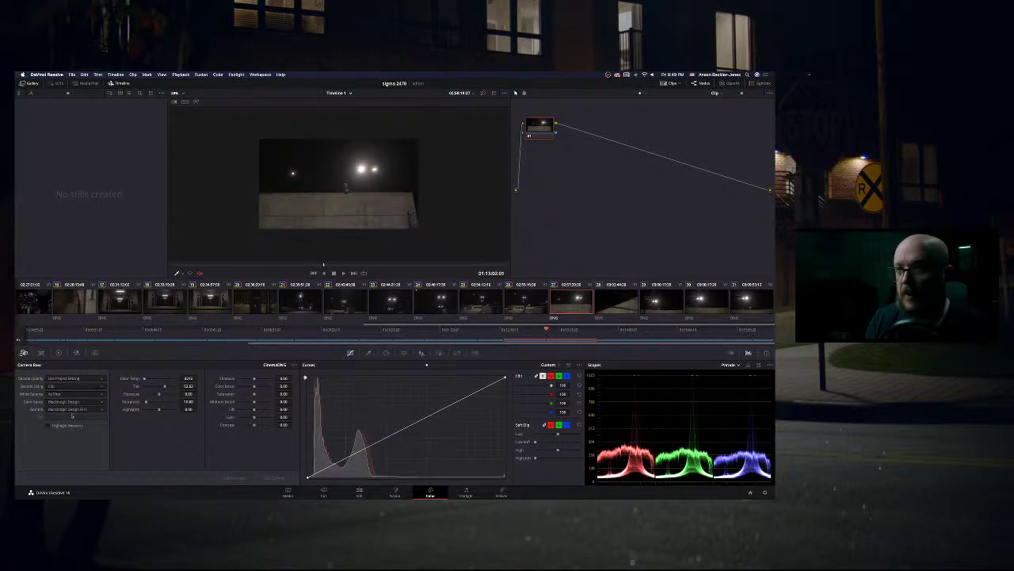
Step: Scrub through clip 28 and set its camera raw to decode using Clip with the Blackmagic Design color space
click(618, 301)
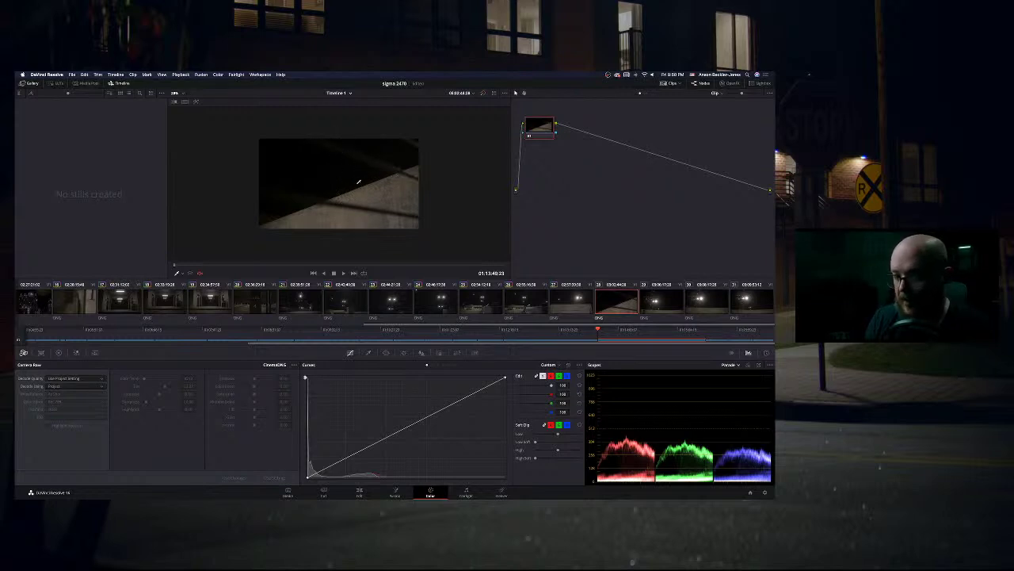
click(339, 266)
mouse_move(340, 266)
mouse_down()
mouse_move(235, 263)
mouse_move(440, 265)
mouse_move(409, 266)
mouse_move(422, 266)
mouse_up()
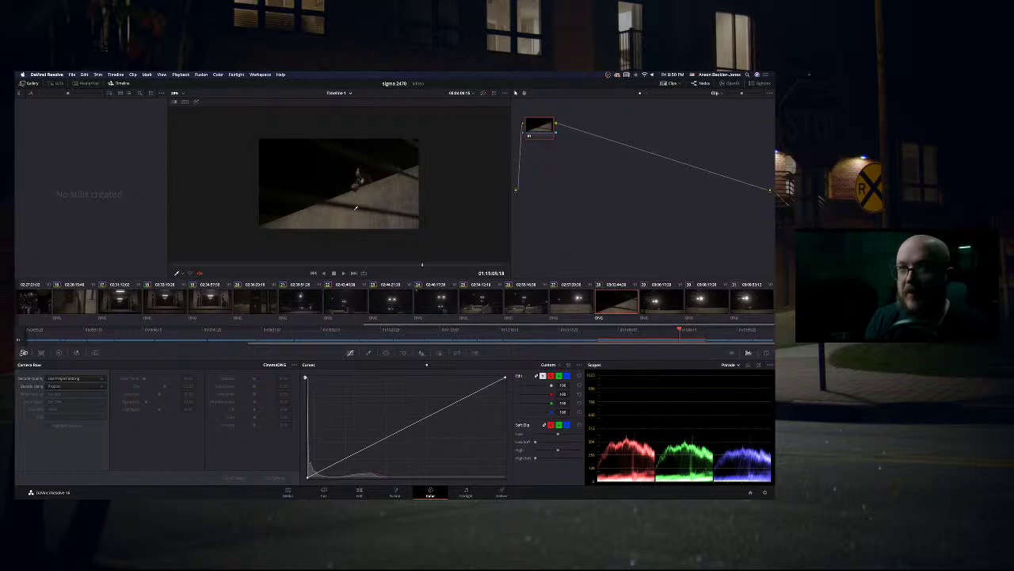
click(76, 386)
click(65, 414)
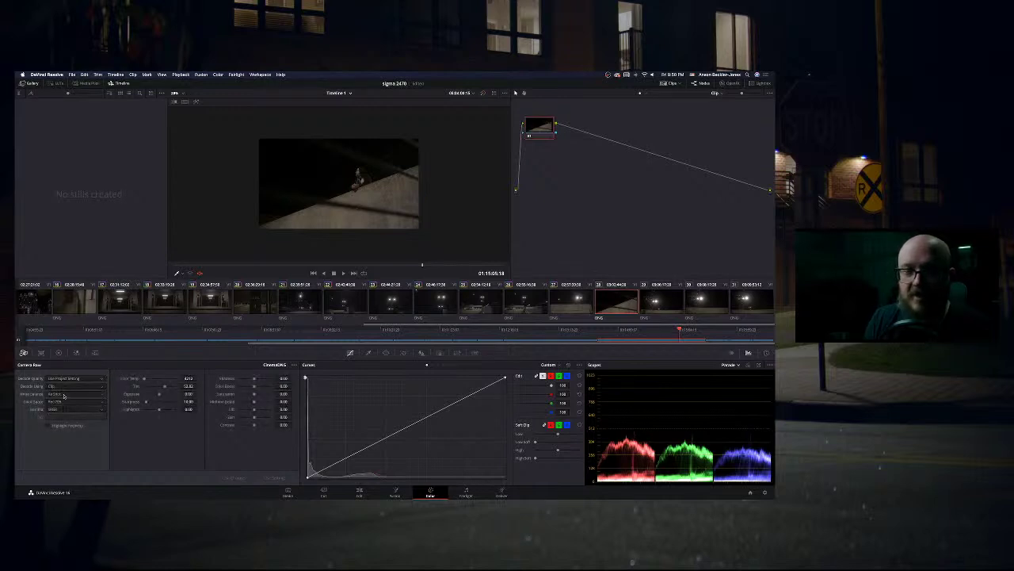
click(60, 403)
click(63, 423)
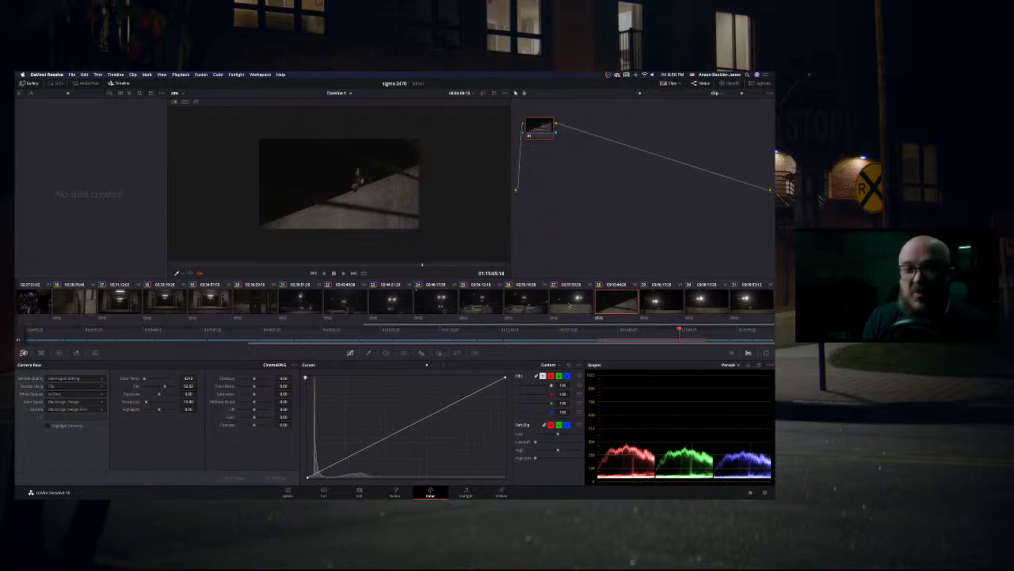
Step: Compare the converted clips from 27 back to 23, and view clip 30
click(569, 305)
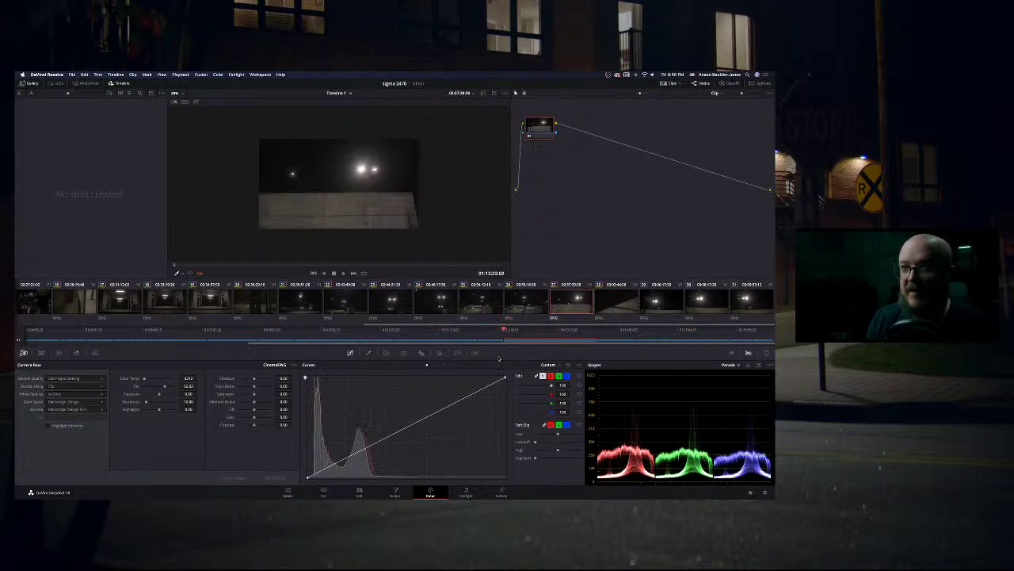
key(Up)
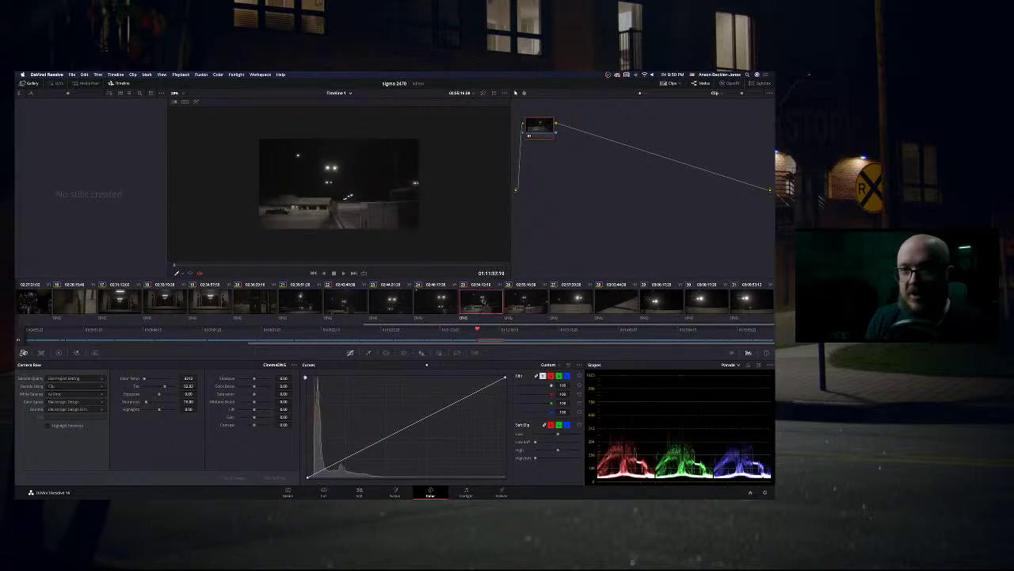
click(441, 305)
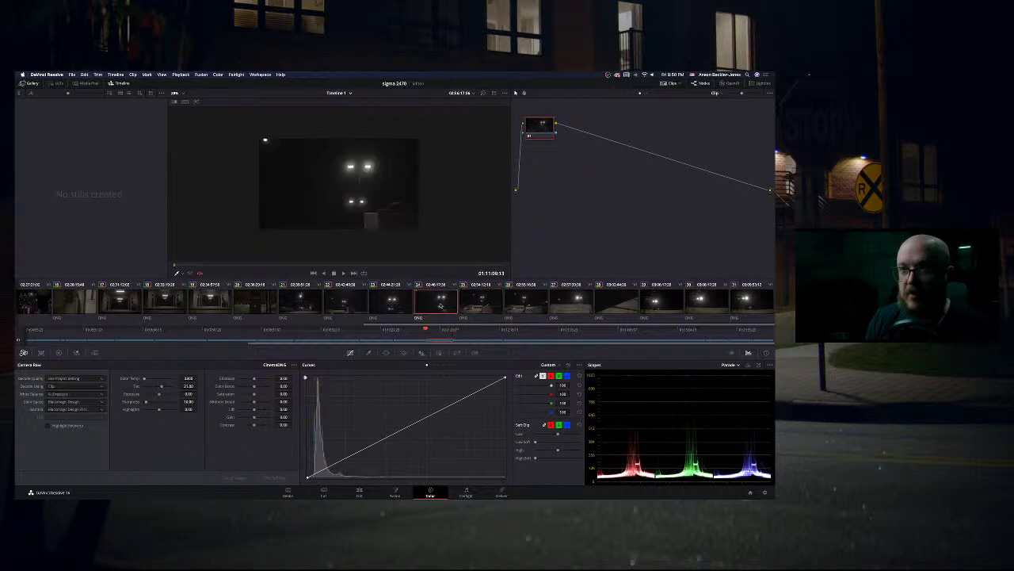
click(400, 309)
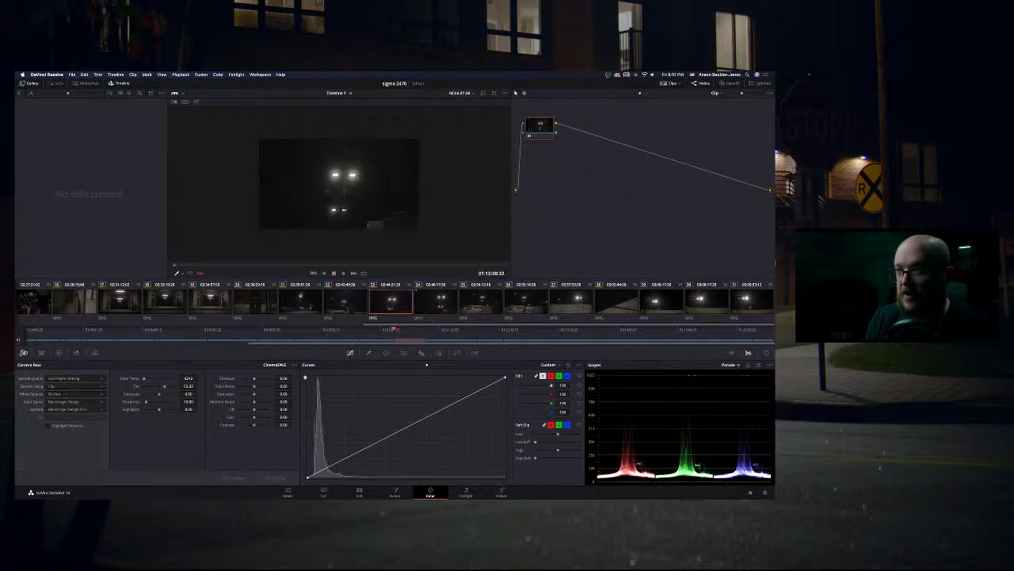
click(710, 303)
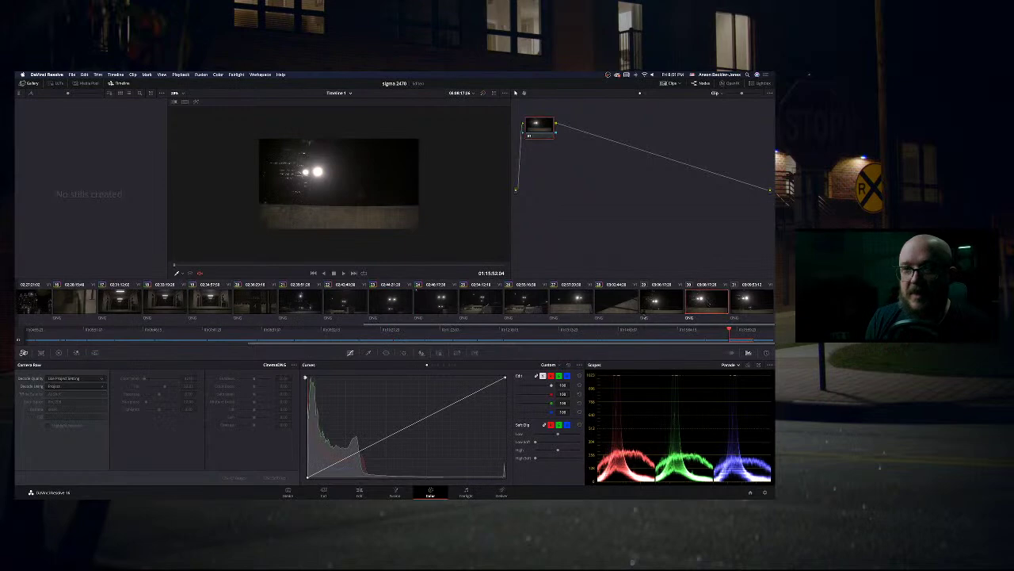
Step: Set clip 29's camera raw to decode using Clip with the Blackmagic Design color space
click(655, 301)
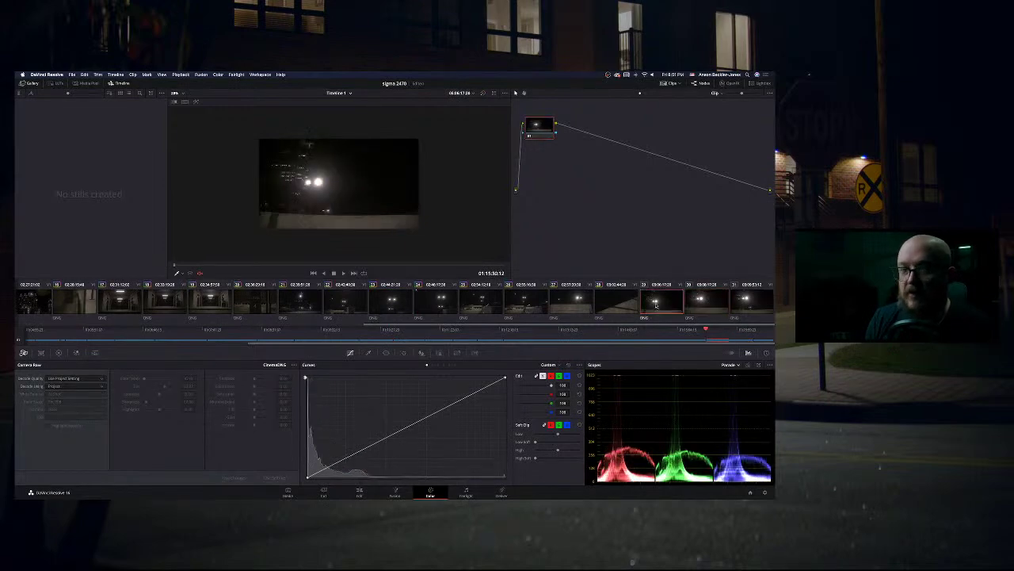
click(81, 387)
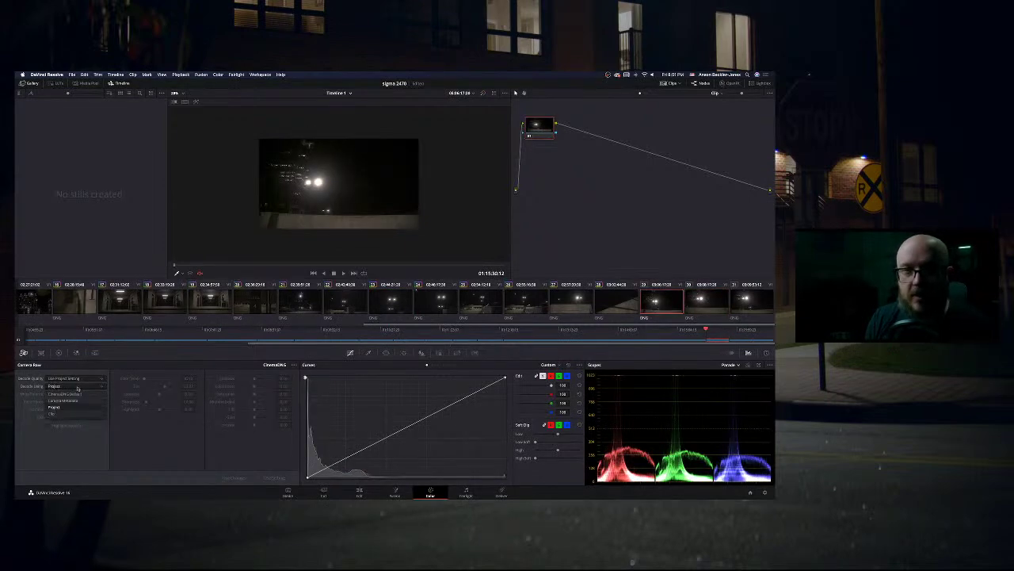
click(75, 403)
click(81, 406)
click(88, 415)
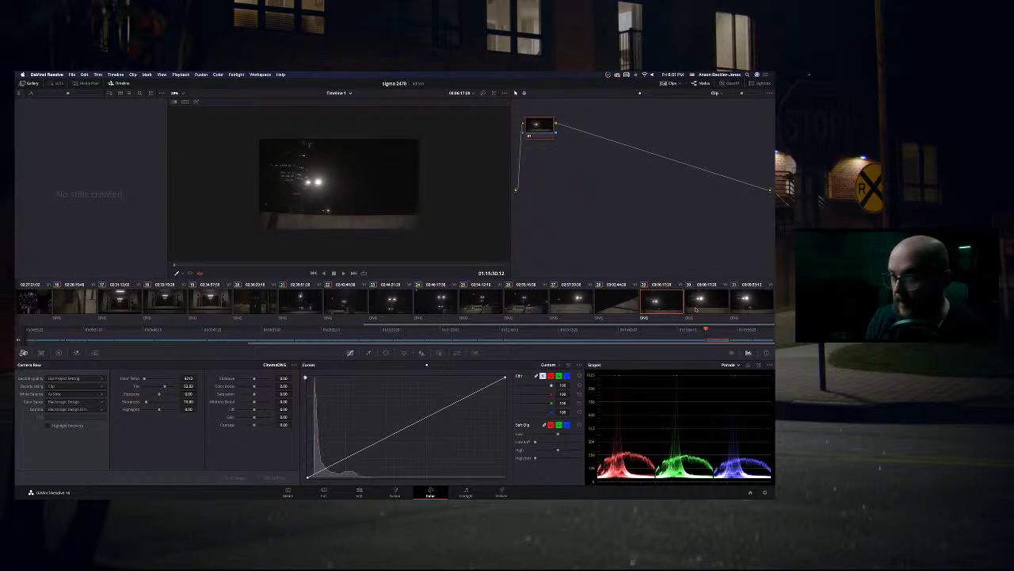
Step: Set clip 30's camera raw to decode using Clip with the Blackmagic Design color space
click(695, 309)
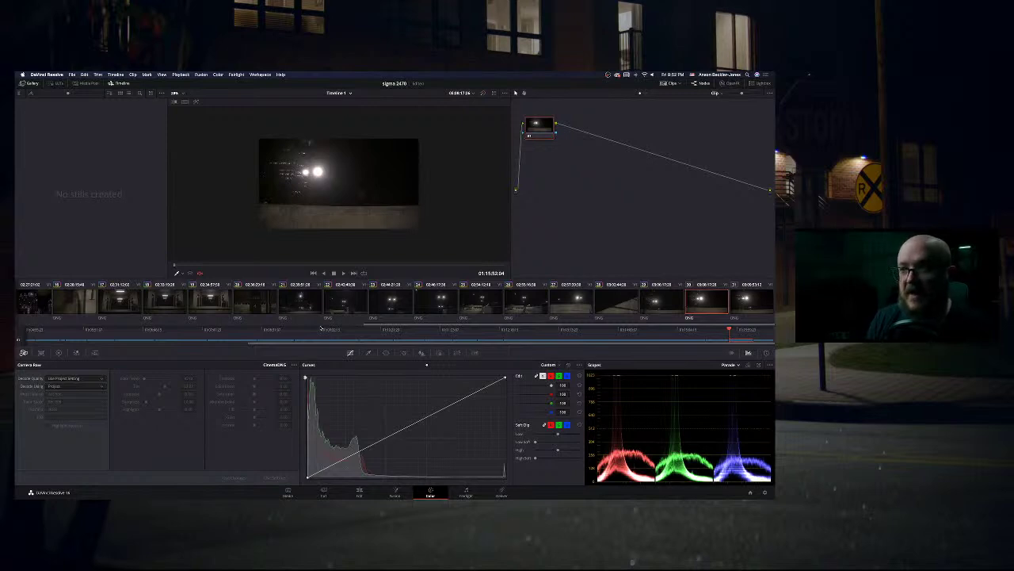
click(58, 386)
click(62, 413)
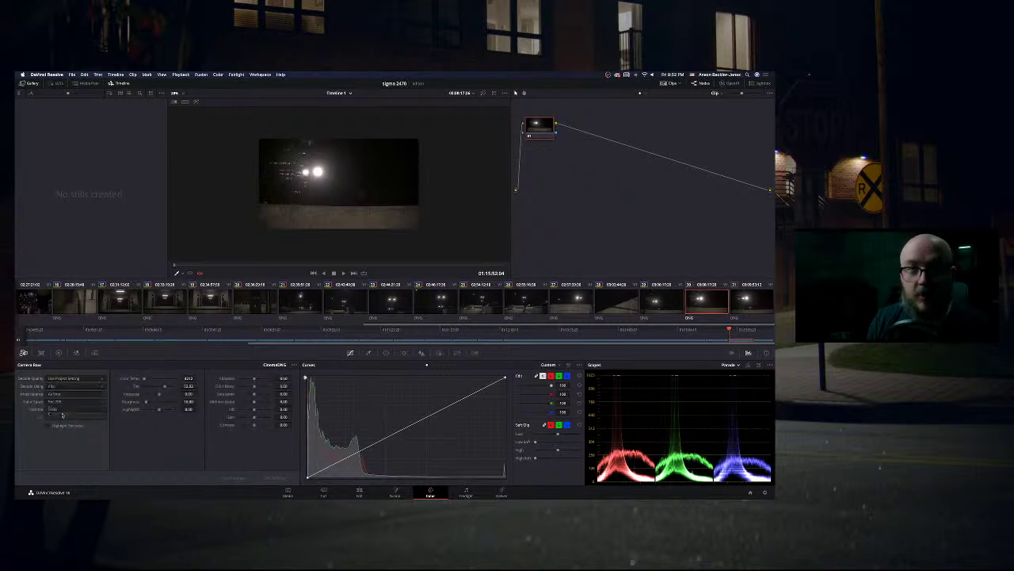
click(63, 402)
click(69, 424)
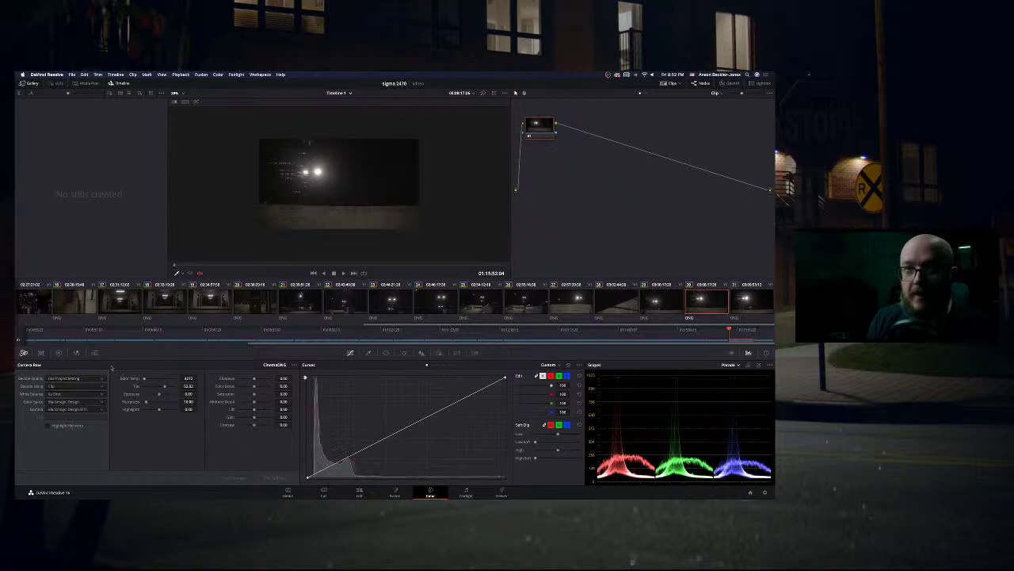
Step: Set clip 31's camera raw to decode using Clip
key(Down)
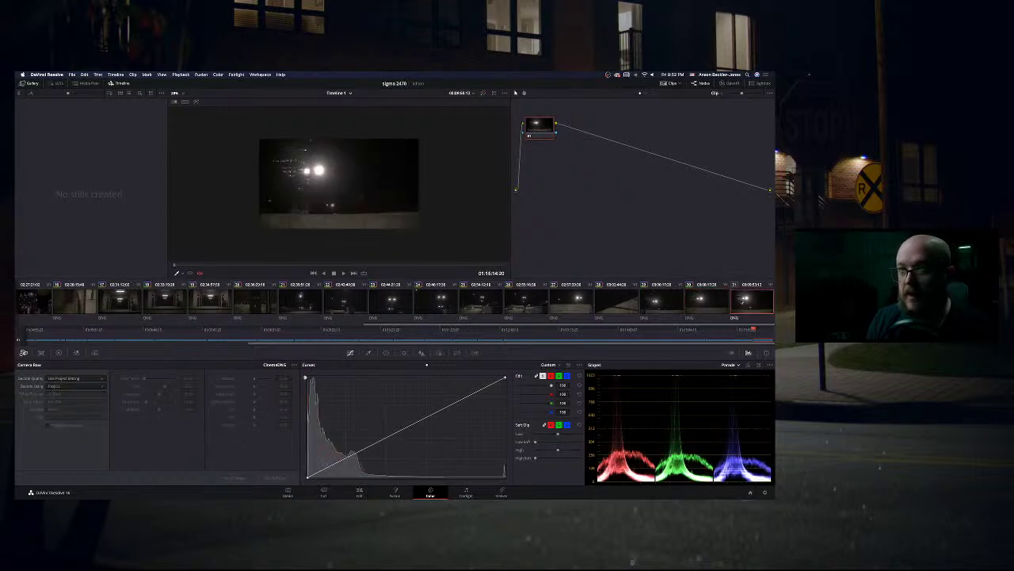
click(73, 386)
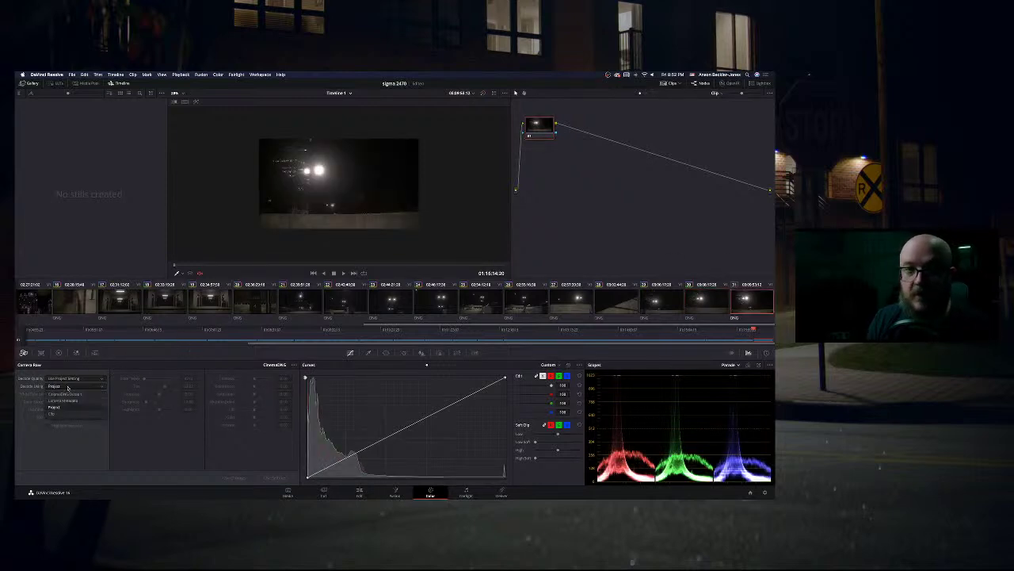
click(65, 407)
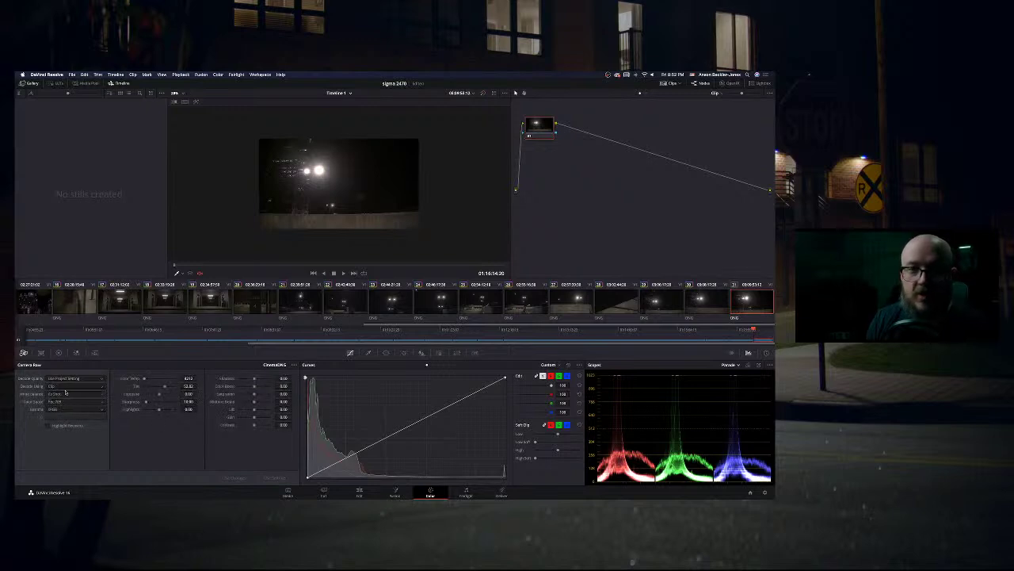
Step: Try the Daylight, Tungsten and Shade white balance presets on clip 31, and settle on Fluorescent
click(65, 393)
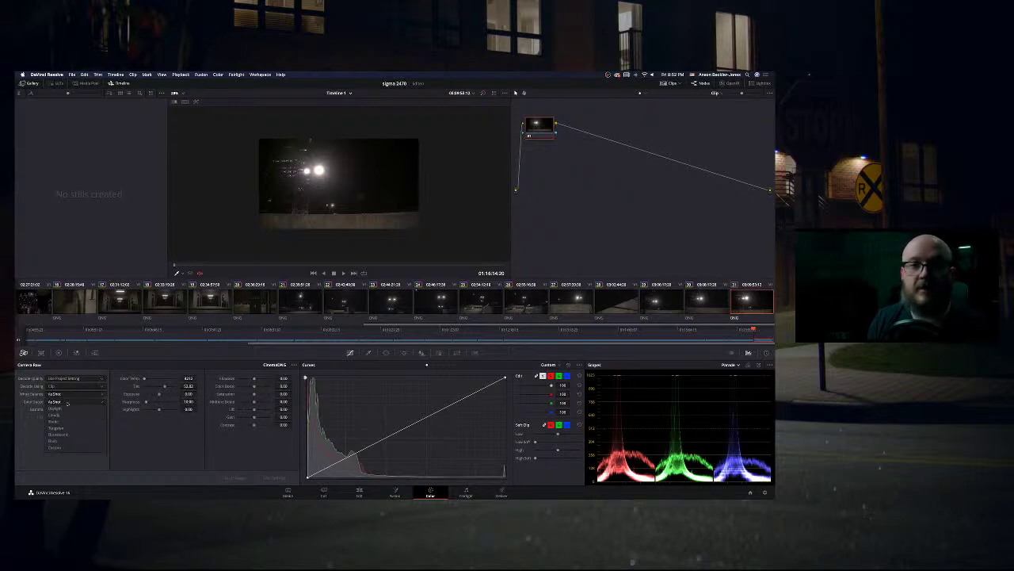
click(68, 408)
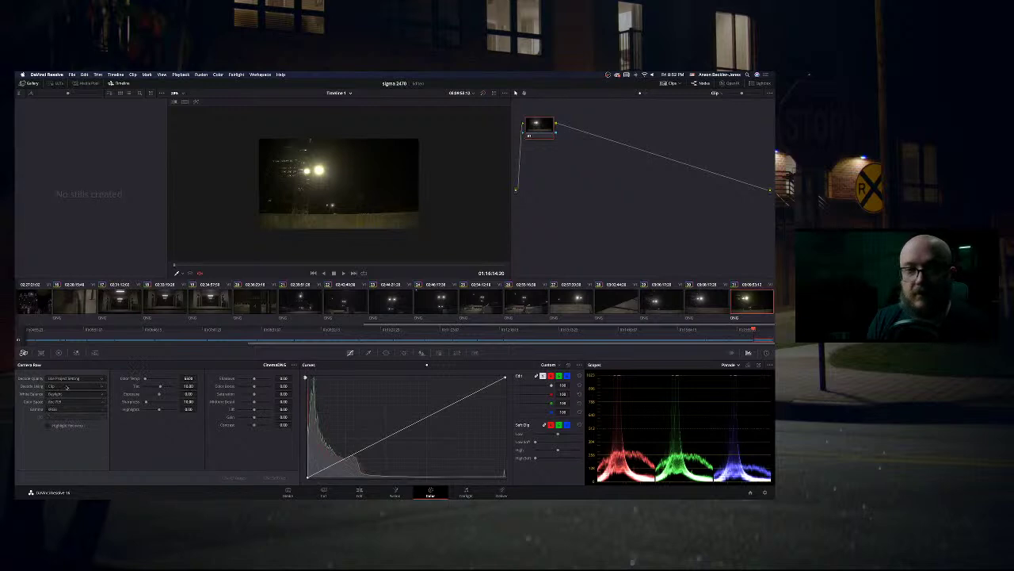
click(63, 394)
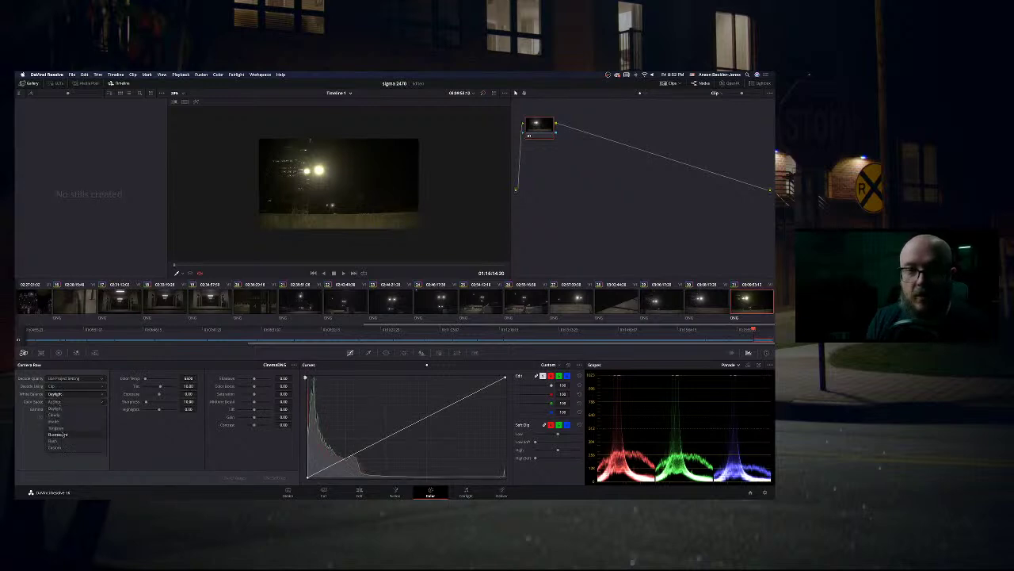
click(57, 428)
click(69, 394)
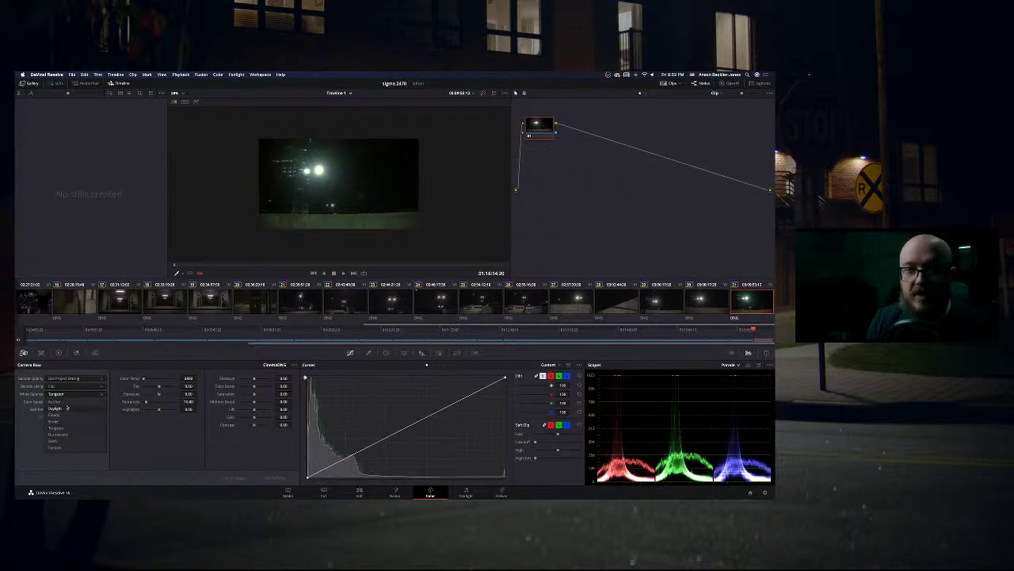
click(63, 421)
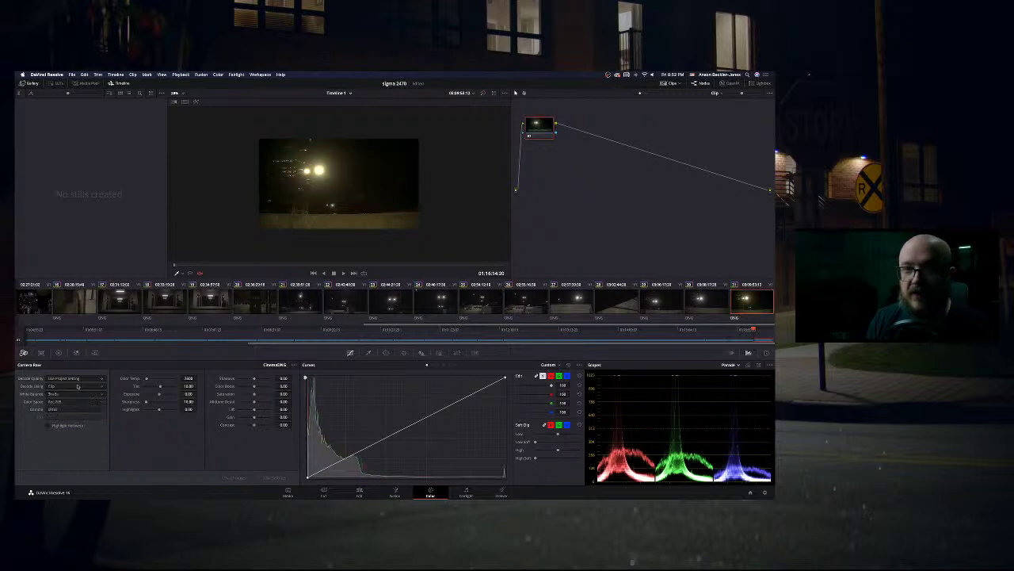
click(76, 392)
click(57, 435)
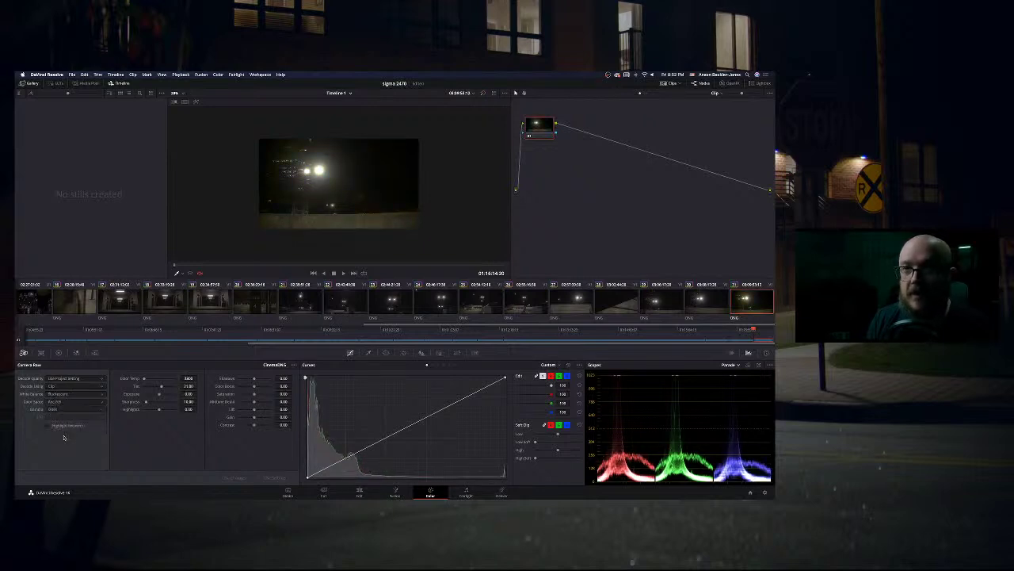
Step: Set clip 31's color space to Blackmagic Design and keep its white balance on Fluorescent
click(67, 401)
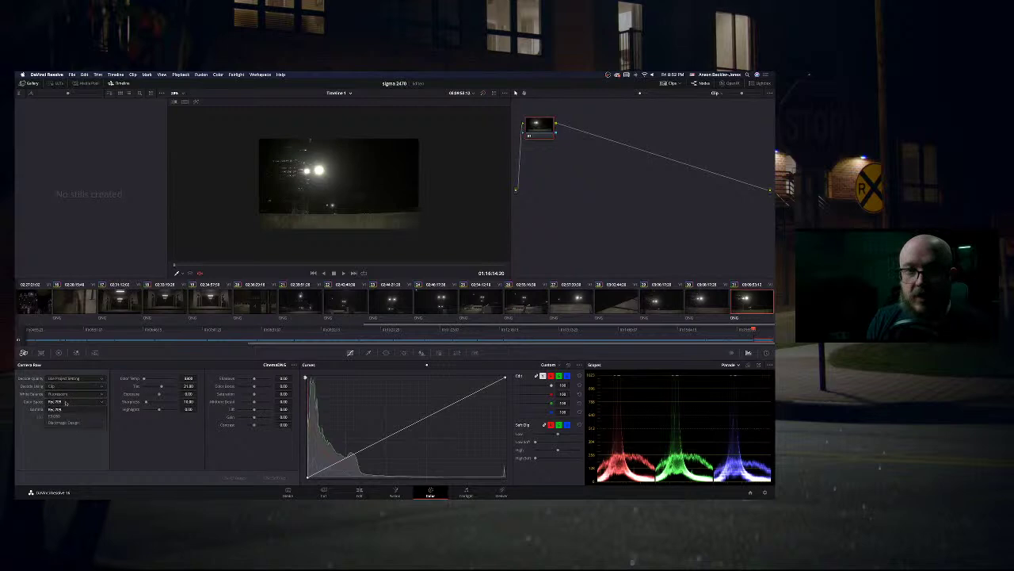
click(63, 422)
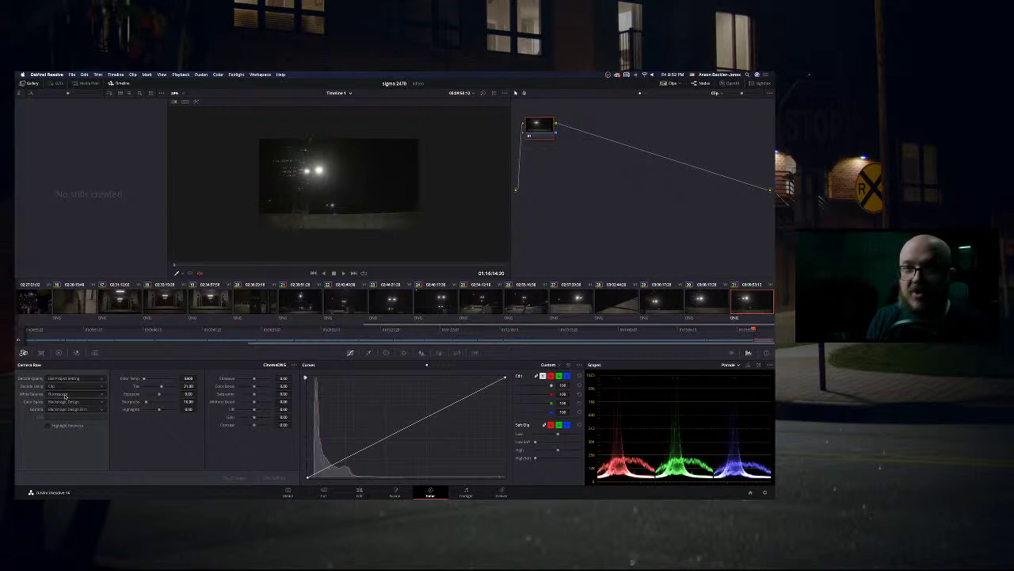
click(65, 395)
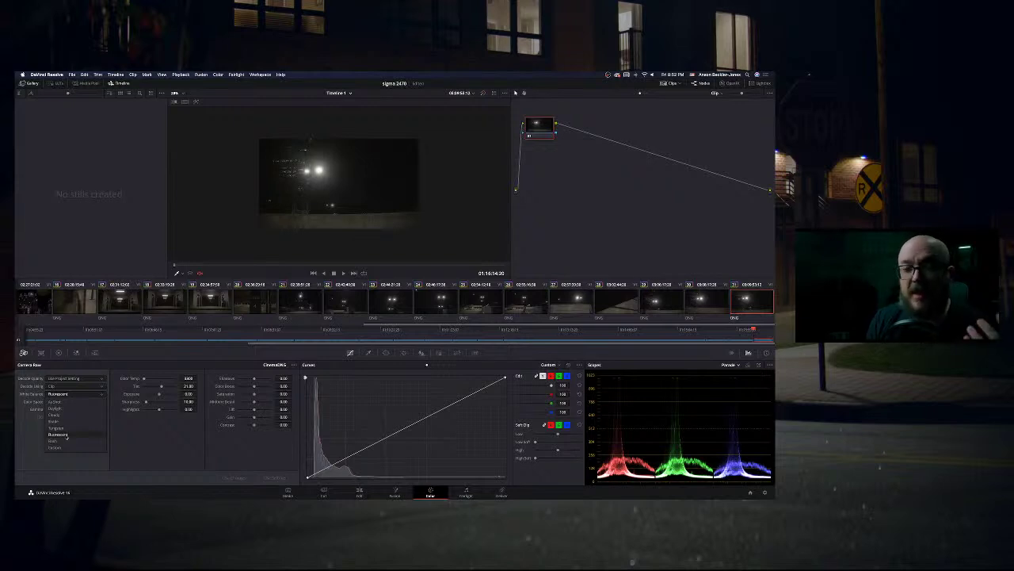
click(67, 437)
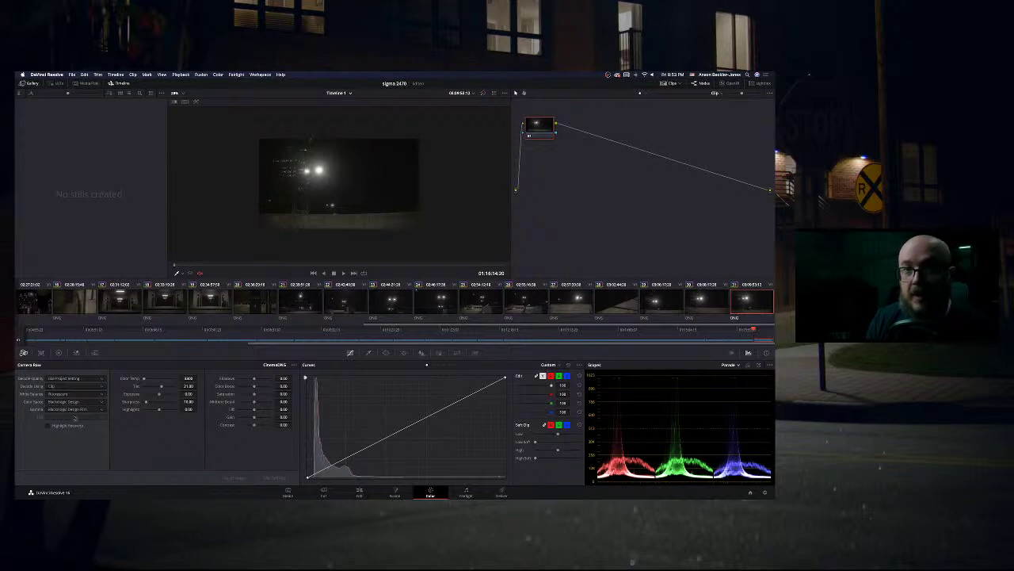
Step: Switch clip 2's raw color space to Rec.709 and enlarge the image to inspect it
scroll(210, 317, up, 5)
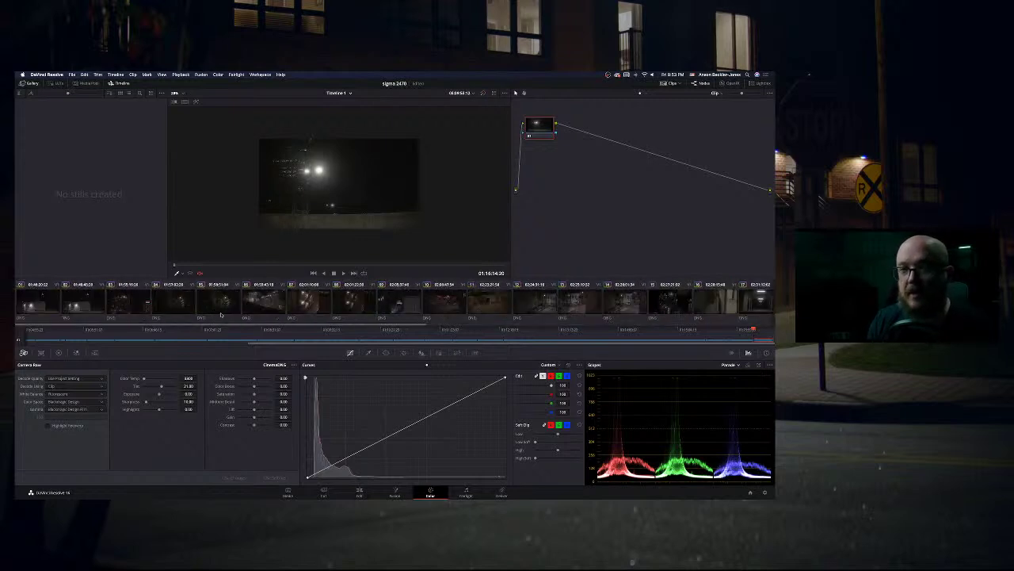
click(93, 295)
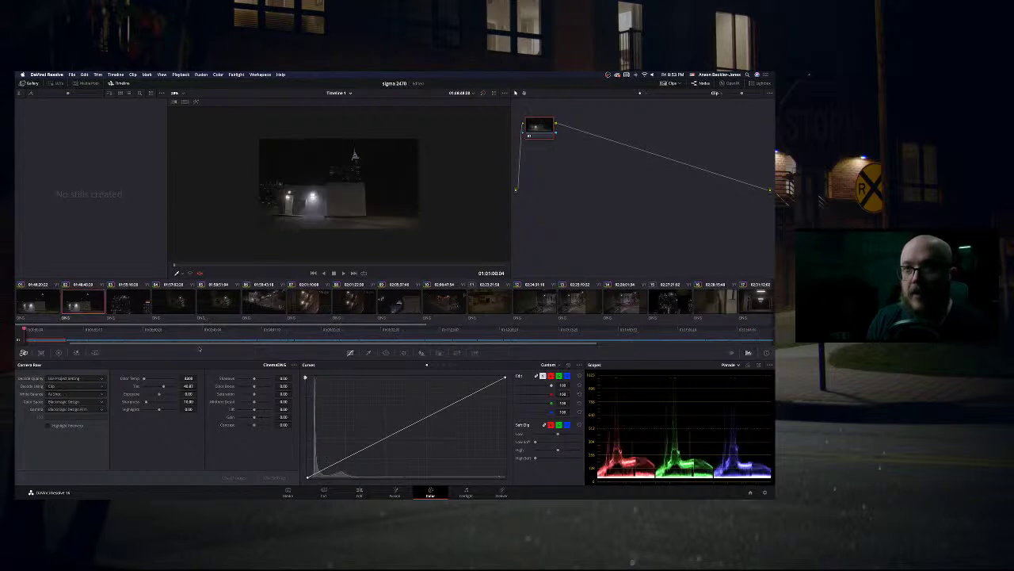
click(79, 401)
click(67, 420)
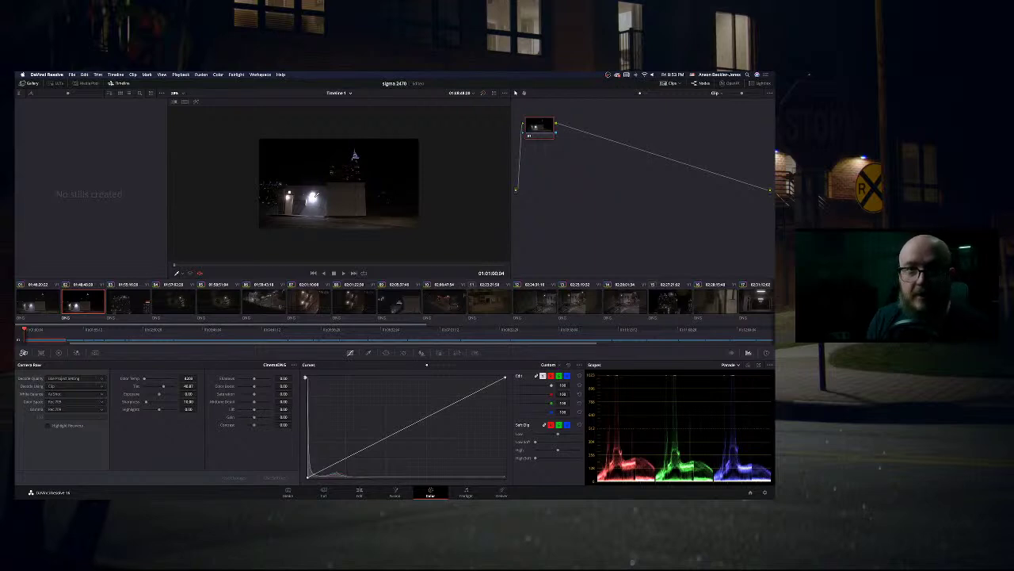
scroll(316, 195, up, 1)
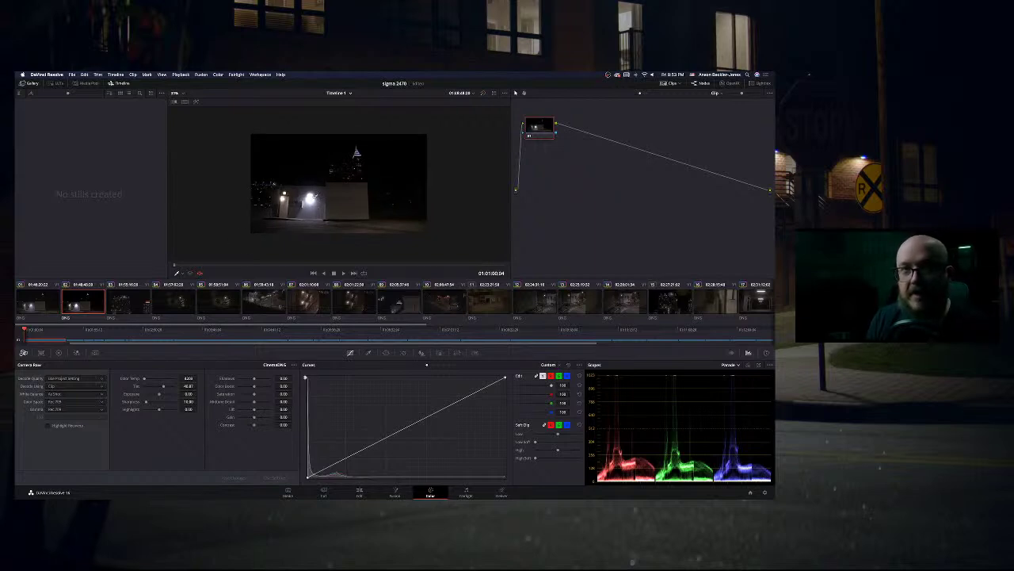
Step: Keep clip 2's white balance on As Shot and return its color space to Blackmagic Design
click(77, 394)
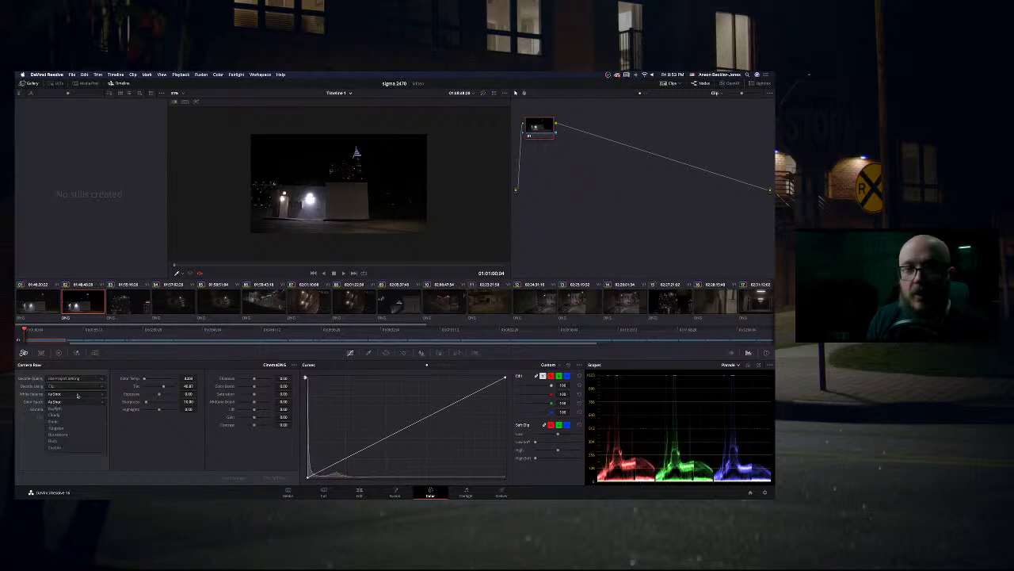
click(53, 402)
click(75, 402)
click(64, 404)
click(75, 402)
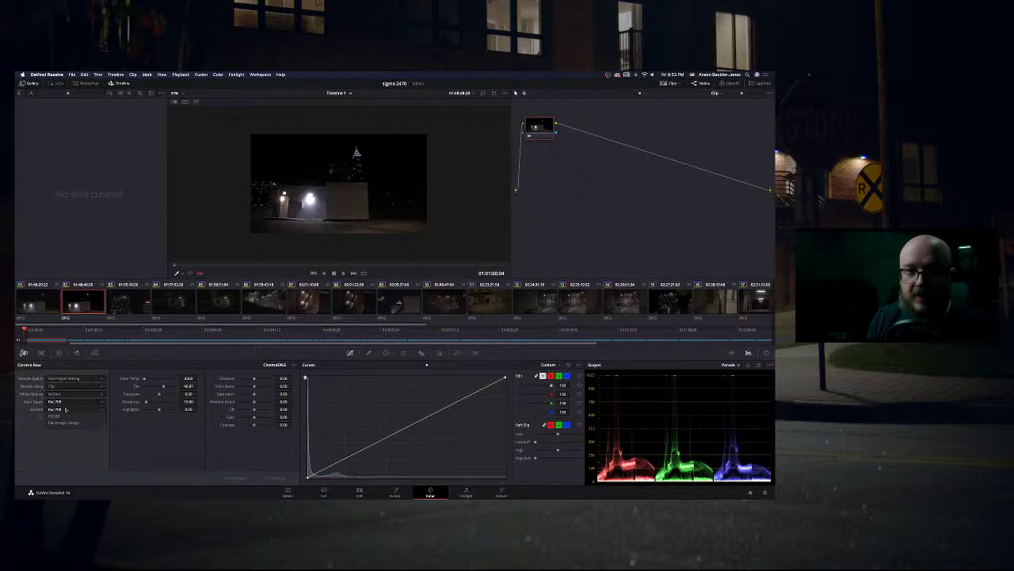
click(67, 420)
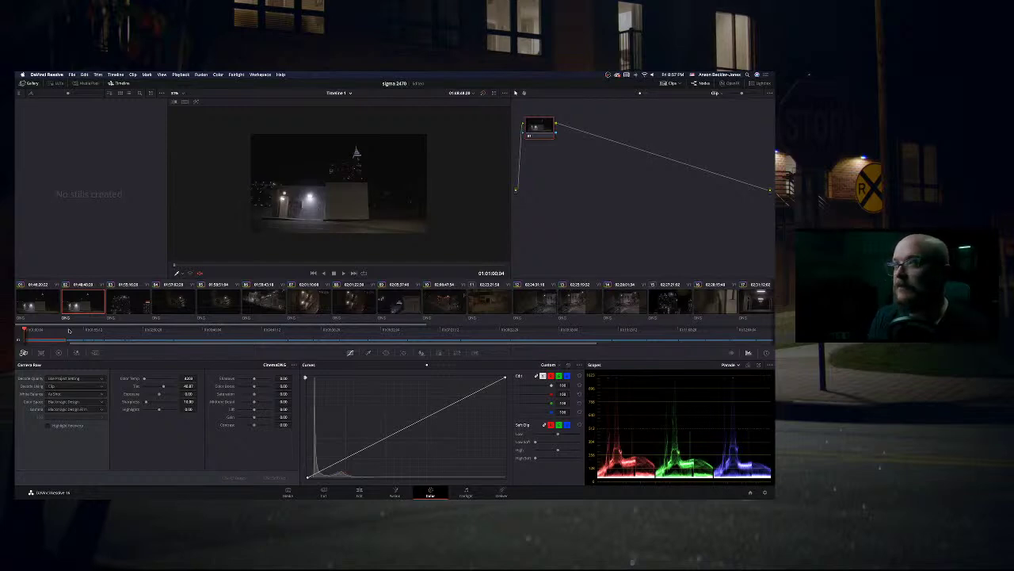
Step: Examine the clips from 14 through 24 one after another, checking each image and its raw settings
scroll(119, 304, down, 2)
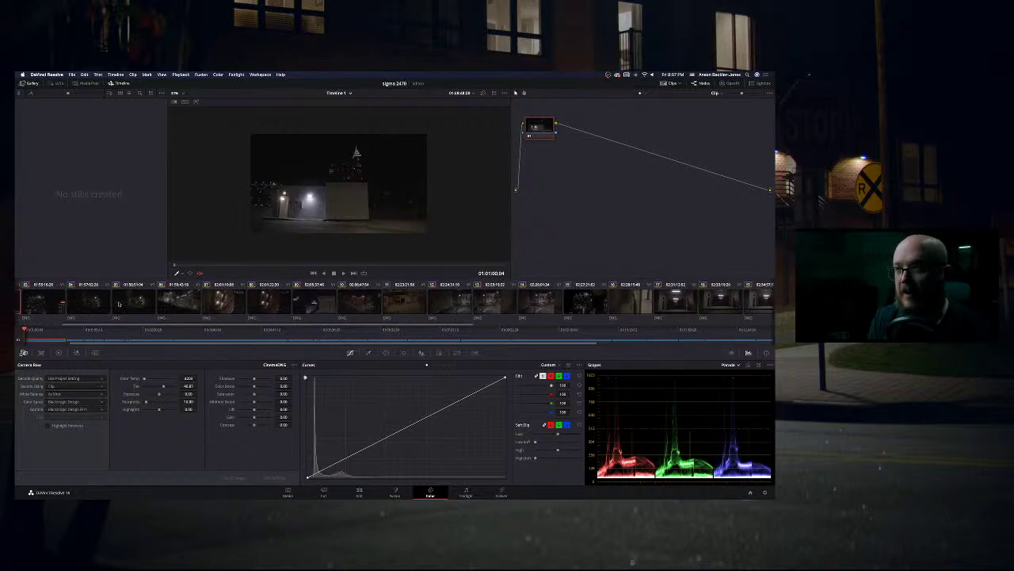
scroll(119, 304, down, 4)
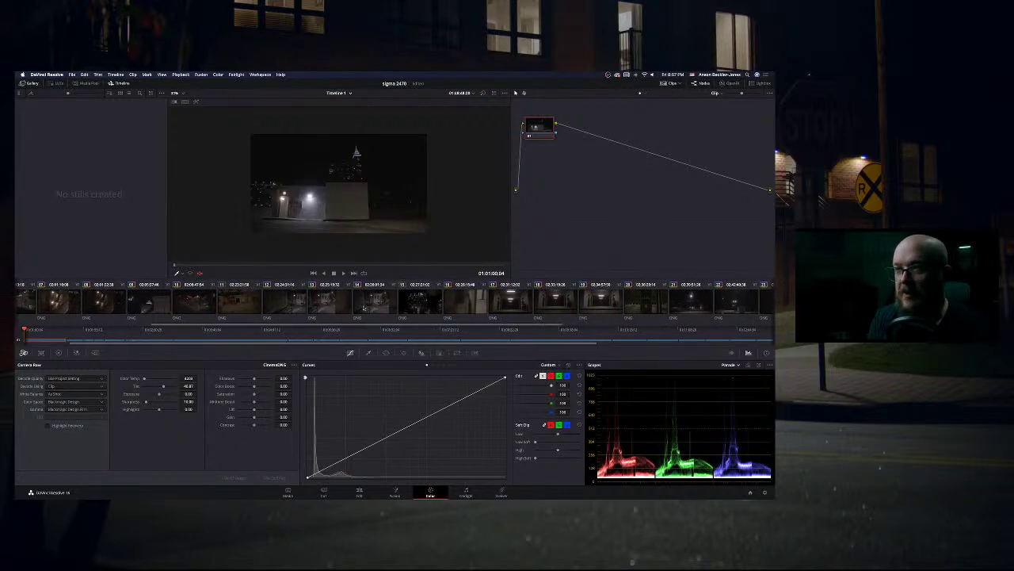
click(370, 307)
click(438, 298)
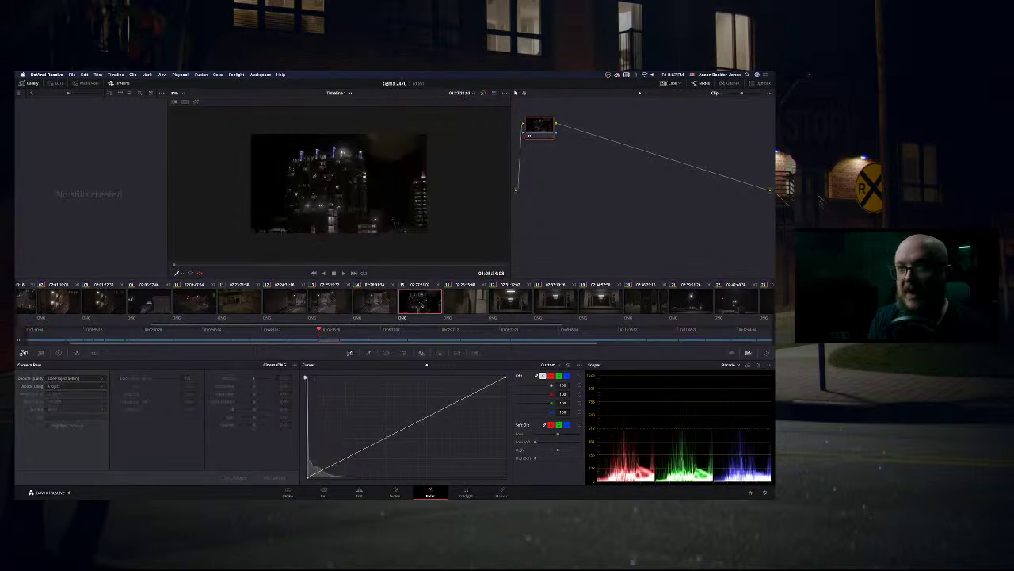
click(458, 305)
click(517, 300)
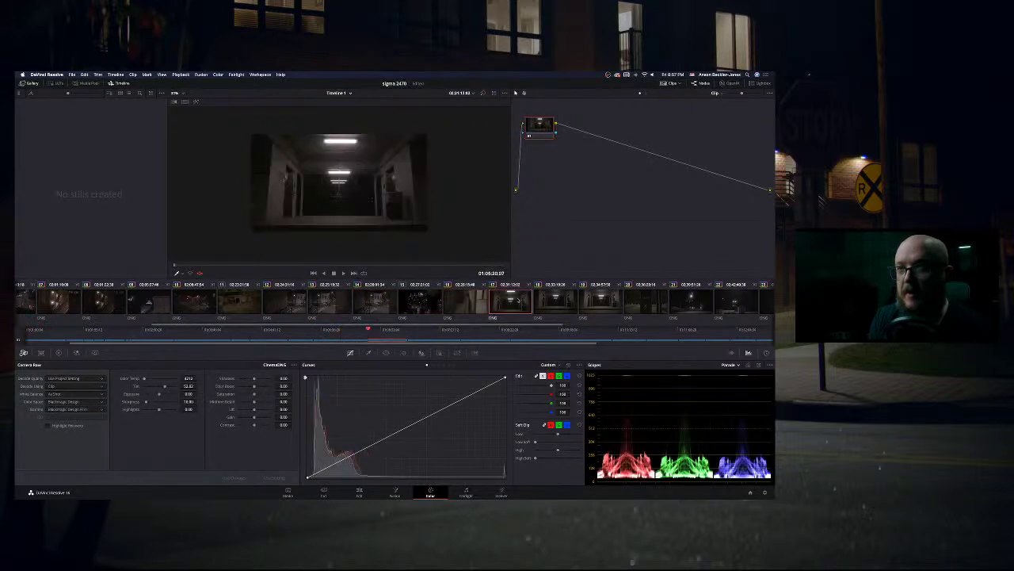
click(555, 300)
click(590, 298)
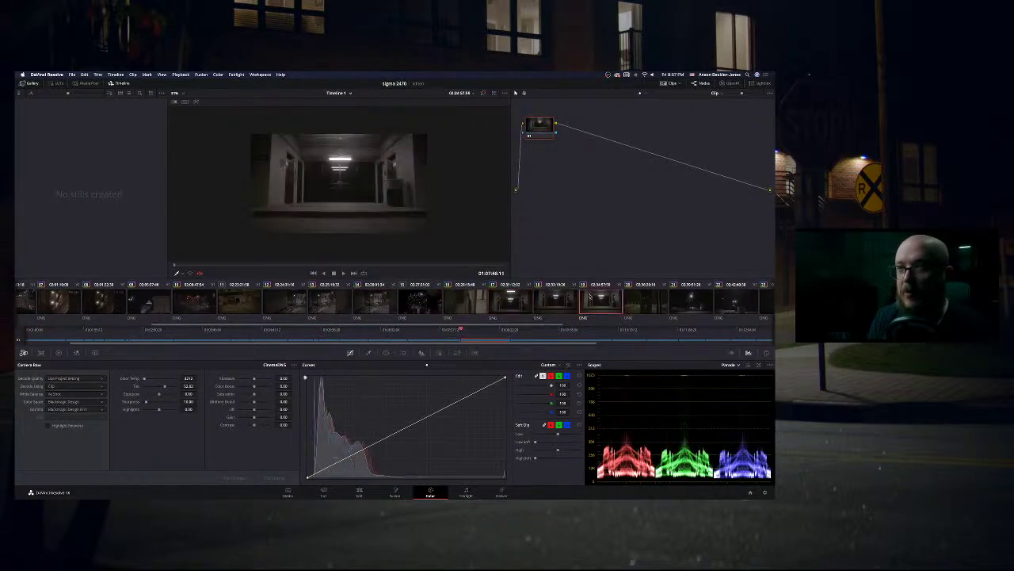
click(589, 299)
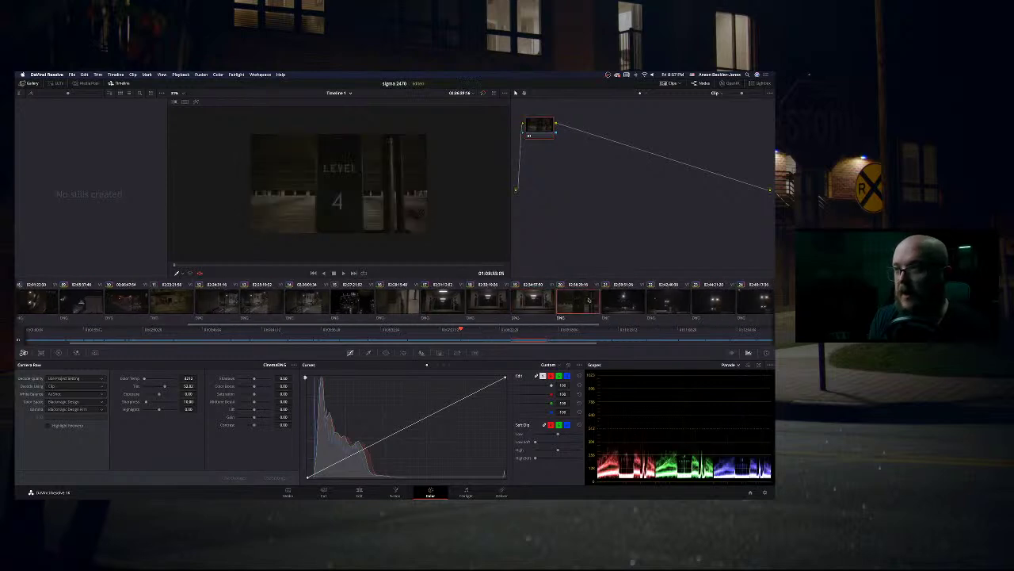
click(611, 300)
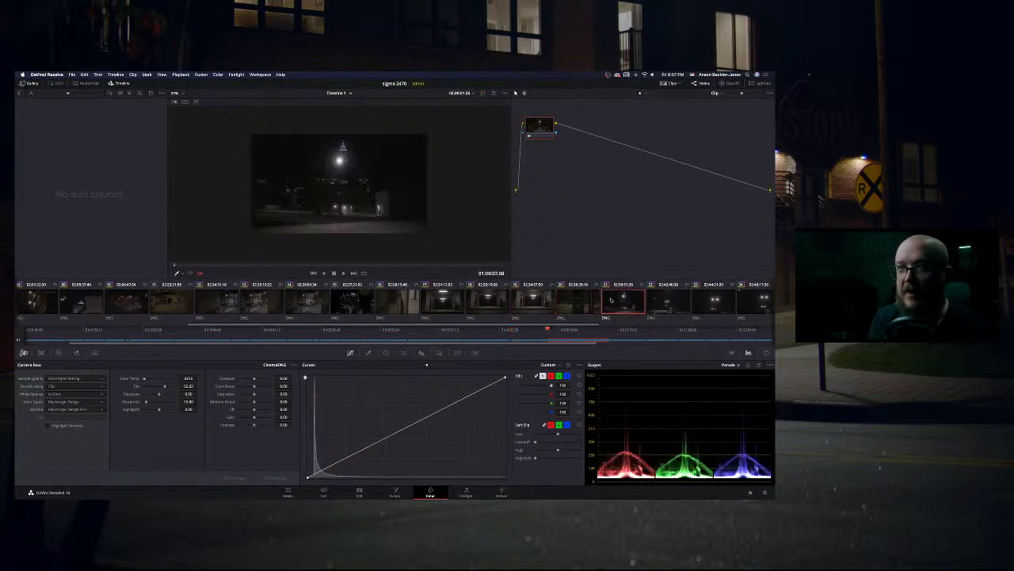
scroll(555, 300, down, 3)
click(483, 302)
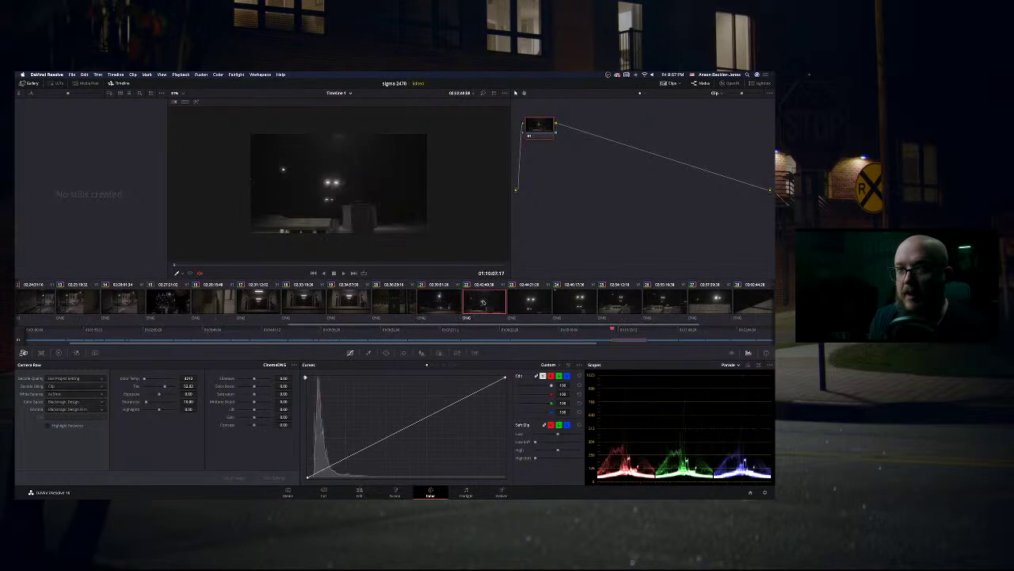
click(577, 300)
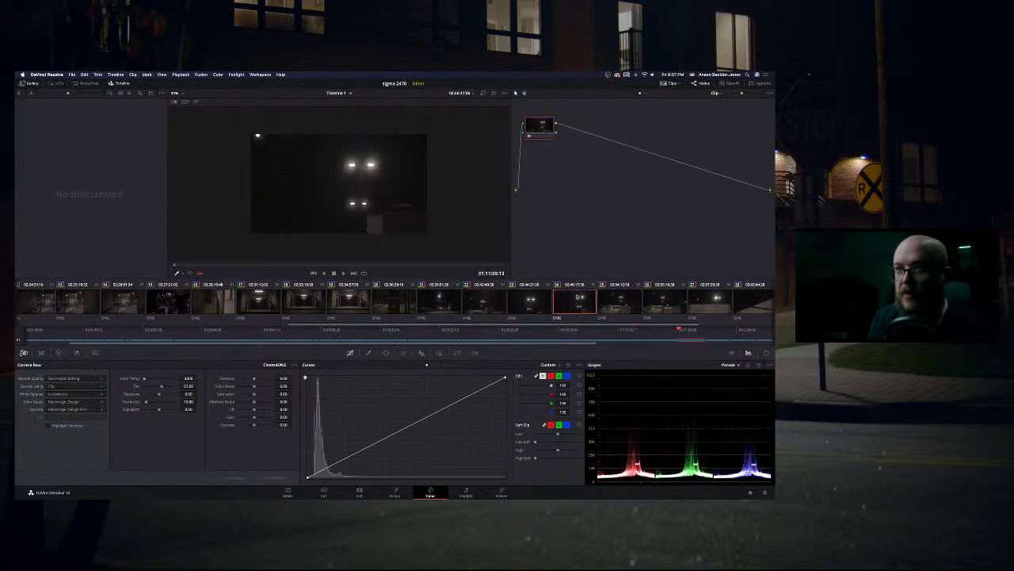